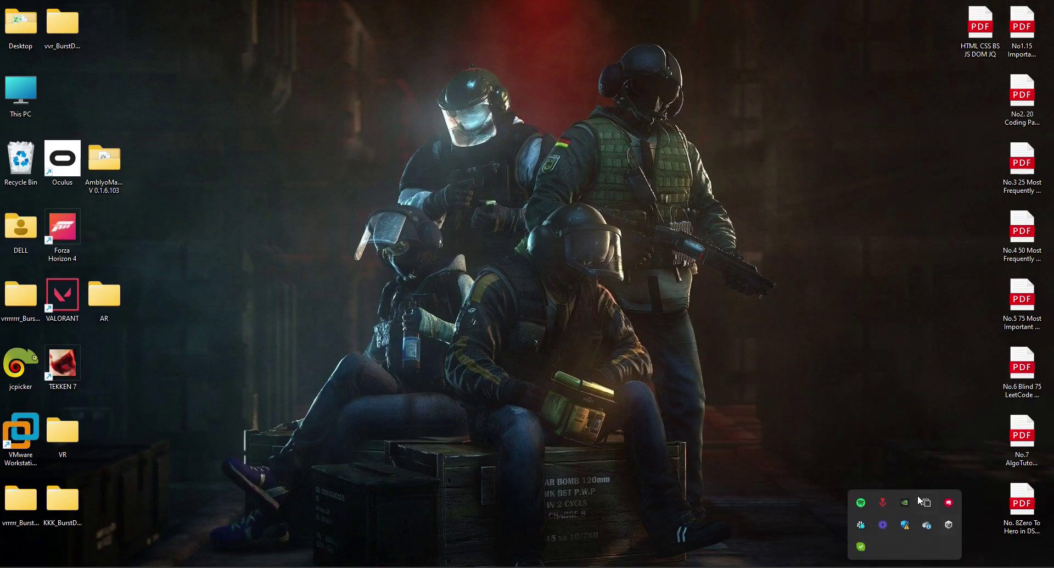
- Start a new Unity Hub project from the 3D (URP) template
left_click(948, 525)
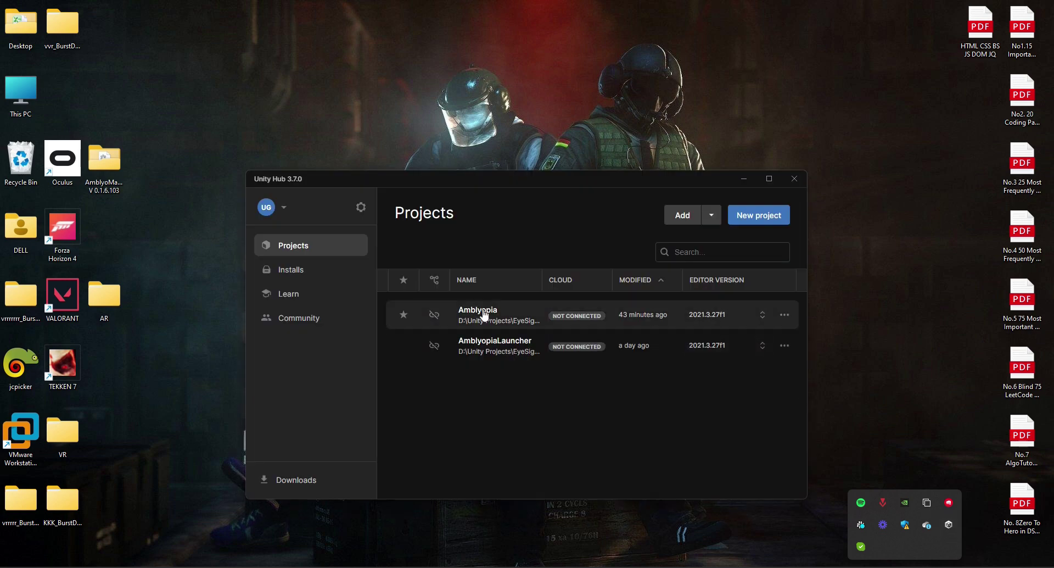
left_click(757, 219)
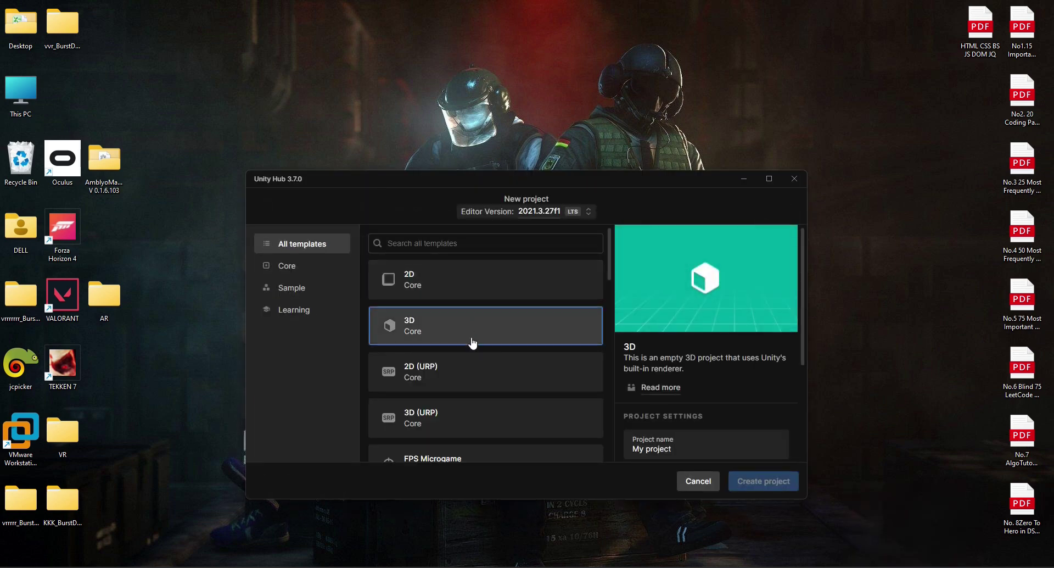
scroll(469, 383, "down", 3)
scroll(468, 383, "up", 1)
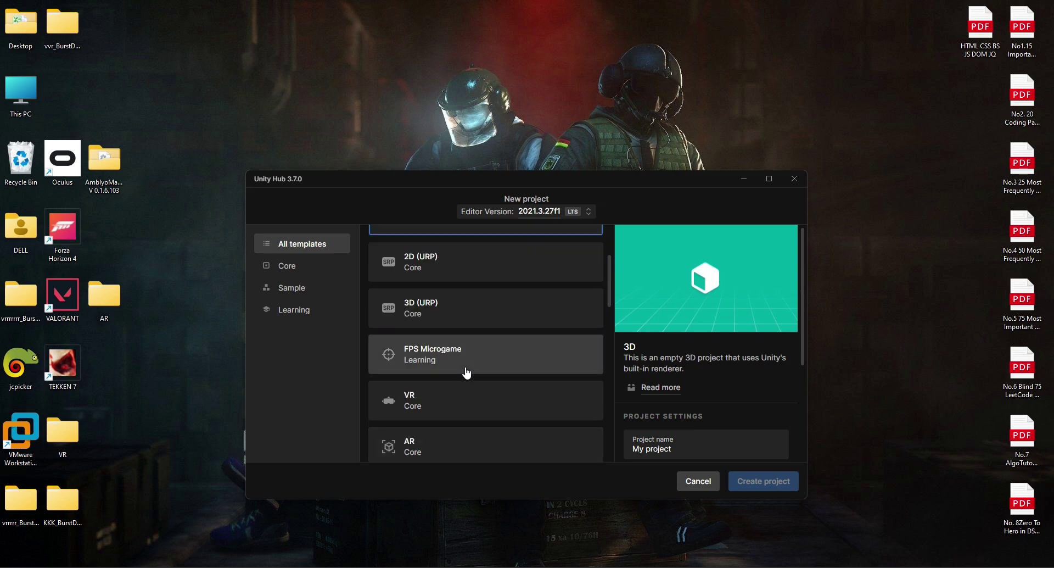
left_click(472, 304)
scroll(679, 362, "down", 3)
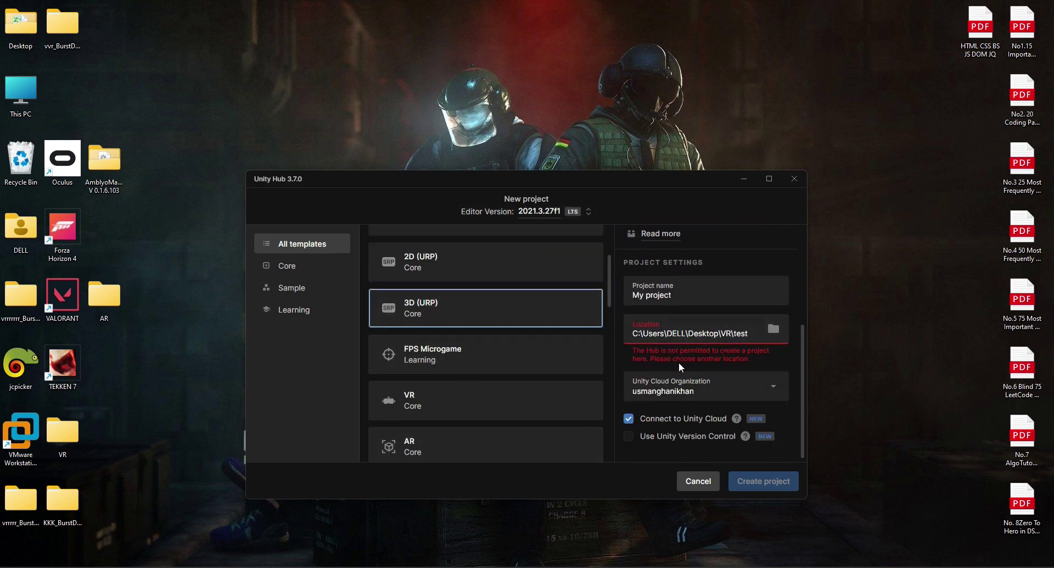
- Place it in Desktop\VR, name it 'VR Test', skip Unity Cloud, and create it
left_click(773, 329)
left_click(288, 282)
double_click(632, 278)
left_click(574, 414)
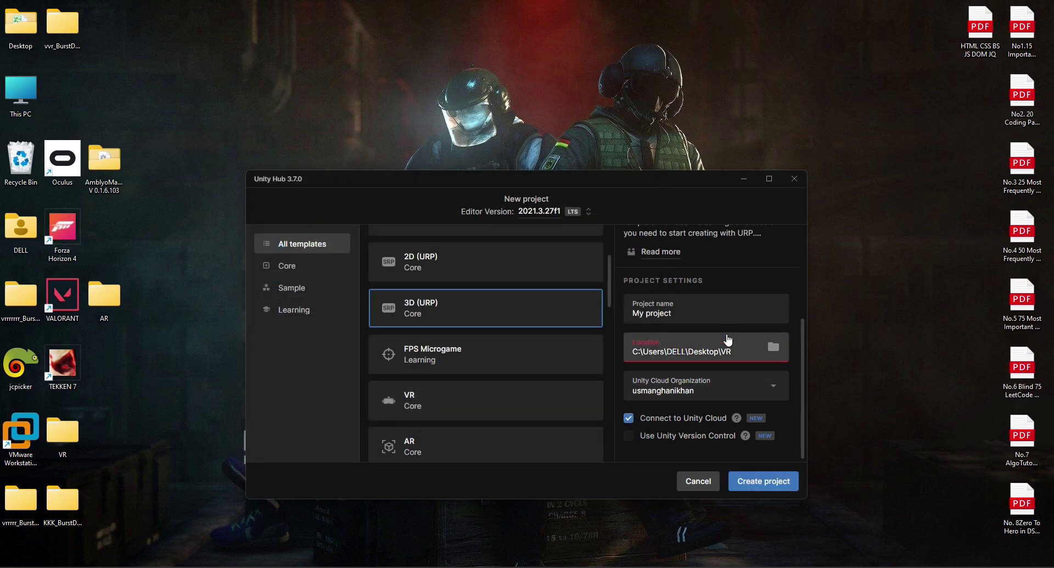
triple_click(714, 317)
type("VR Test")
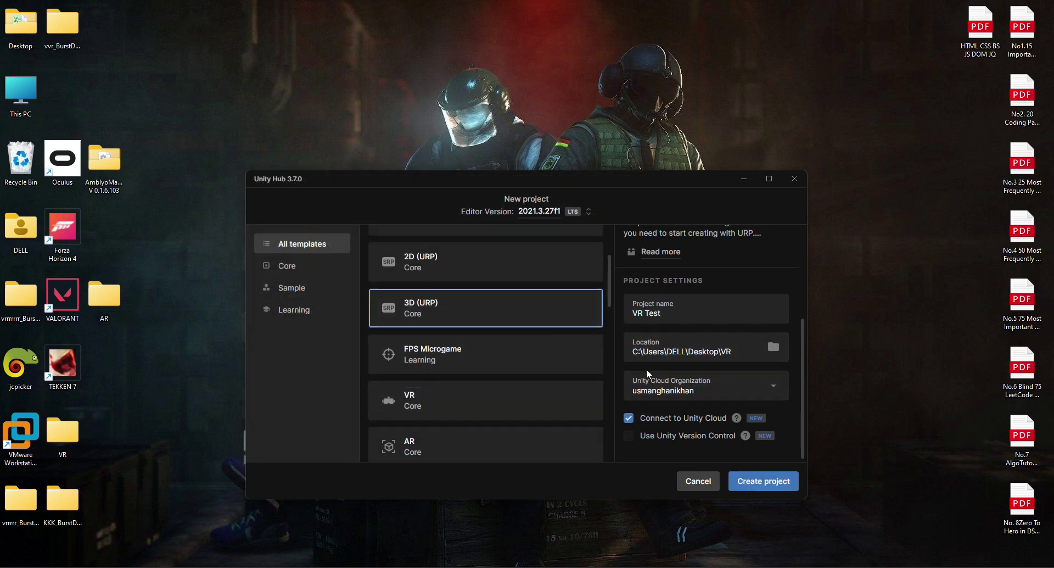
left_click(629, 418)
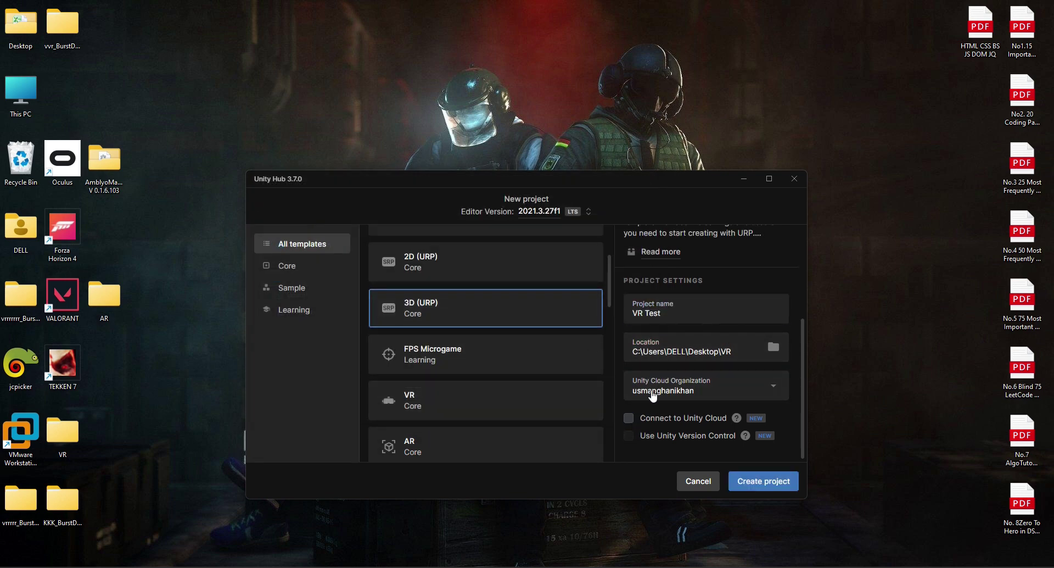
left_click(758, 483)
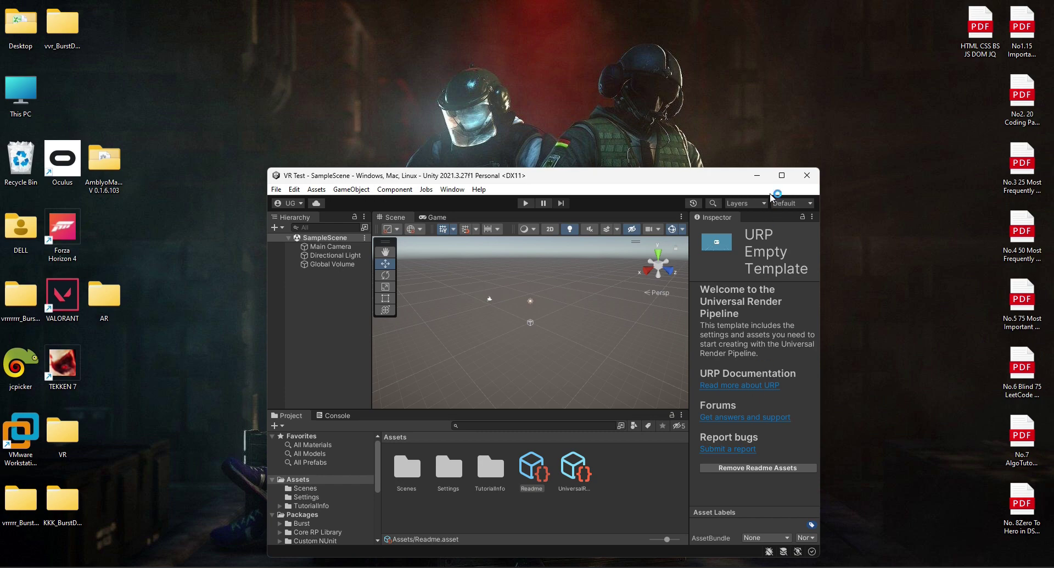
- Maximize the editor and remove the template's Readme and TutorialInfo assets
left_click(782, 175)
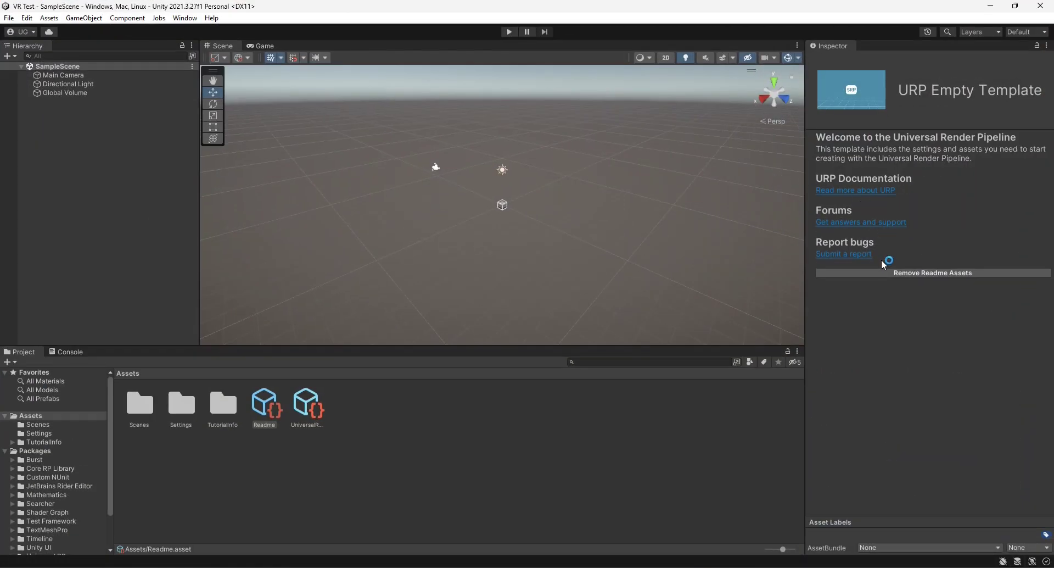
left_click(881, 271)
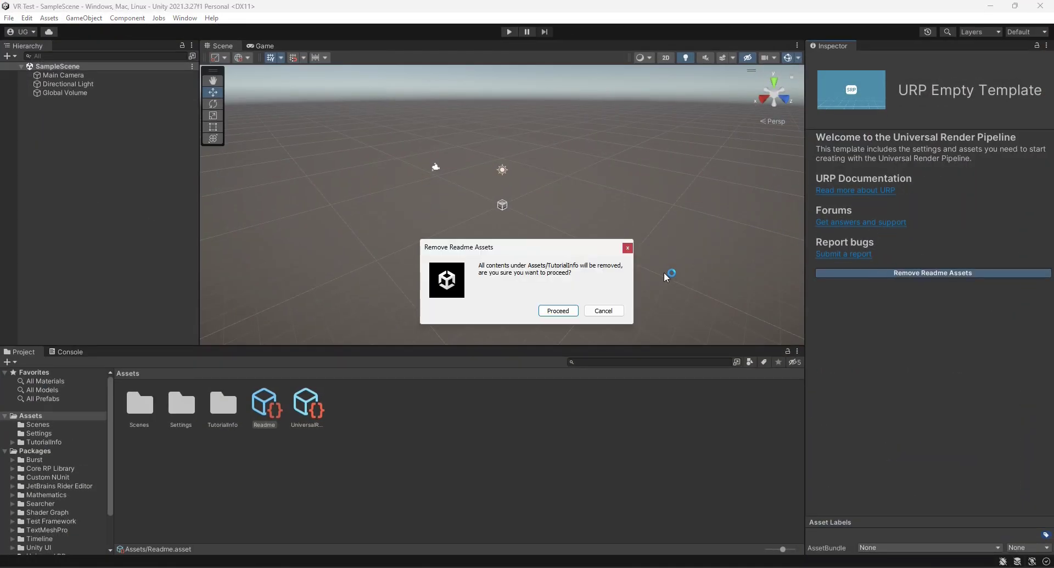
left_click(558, 310)
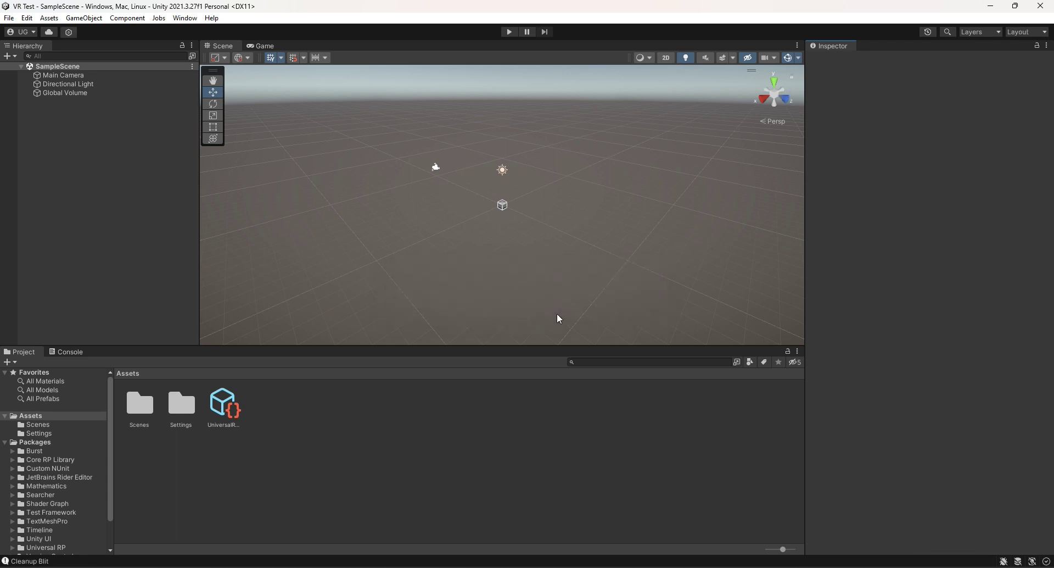
- Switch to the 2 by 3 layout with a one-column Project panel
left_click(1027, 31)
left_click(982, 46)
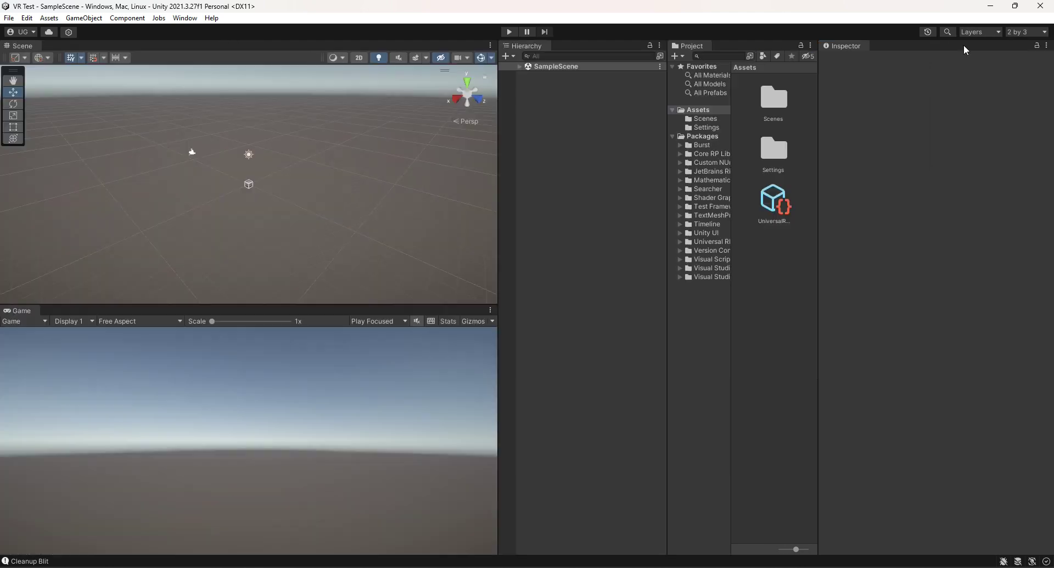
left_click(811, 45)
left_click(832, 59)
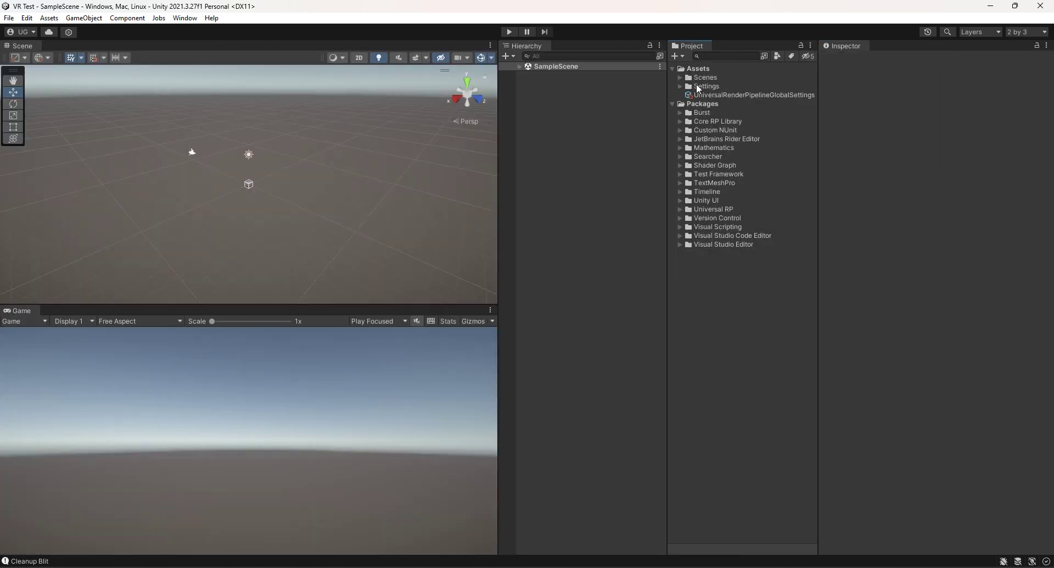
- Delete the four unneeded URP assets from the Settings folder, keeping URP-Balanced
left_click(680, 86)
left_click(736, 148)
left_click(749, 140, "shift")
left_click(749, 124, "shift")
right_click(748, 121)
left_click(777, 166)
left_click(558, 319)
- Turn off HDR on URP-Balanced and remove SSAO from URP-Balanced-Renderer
left_click(734, 114)
left_click(919, 199)
left_click(750, 104)
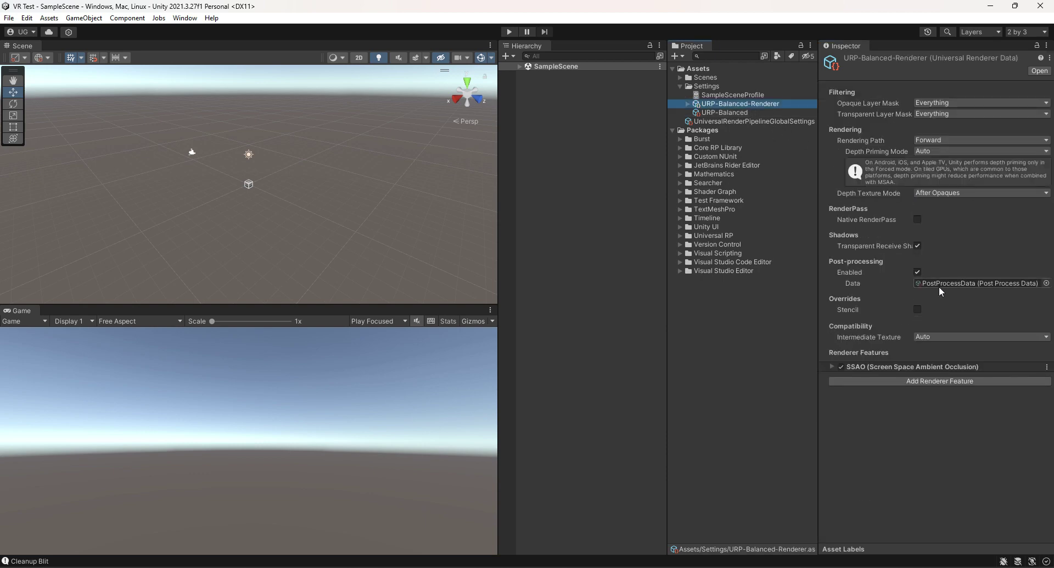
left_click(1045, 367)
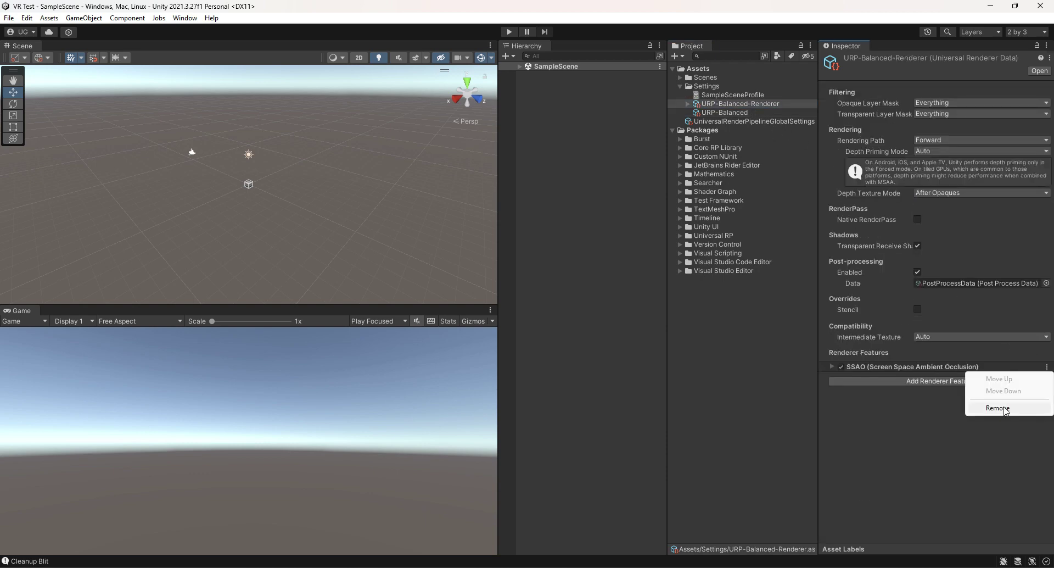
left_click(997, 407)
left_click(679, 86)
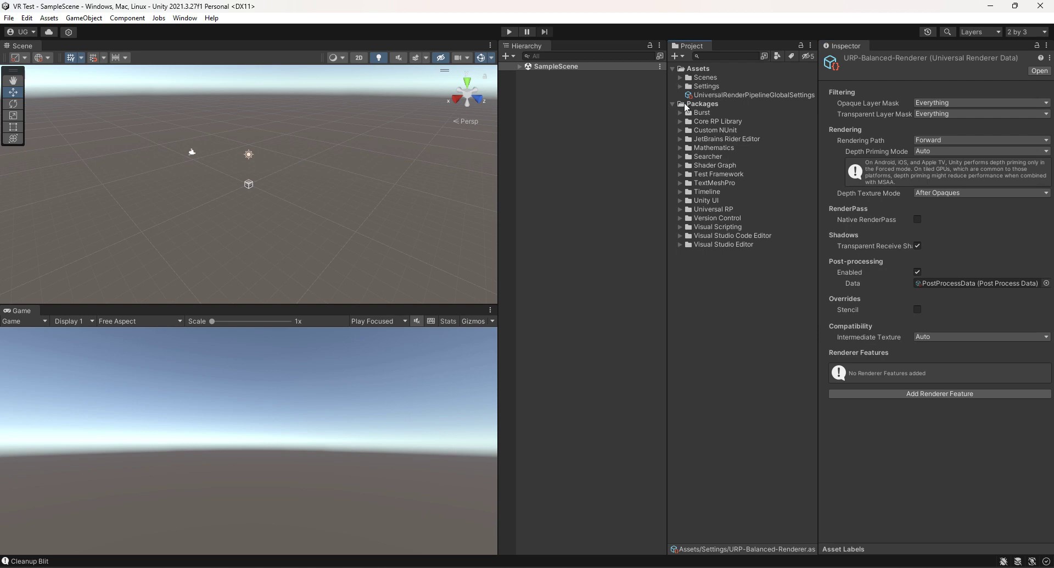
left_click(9, 18)
- Switch the build platform to Android with ASTC texture compression and Development Build enabled
left_click(48, 155)
left_click(243, 358)
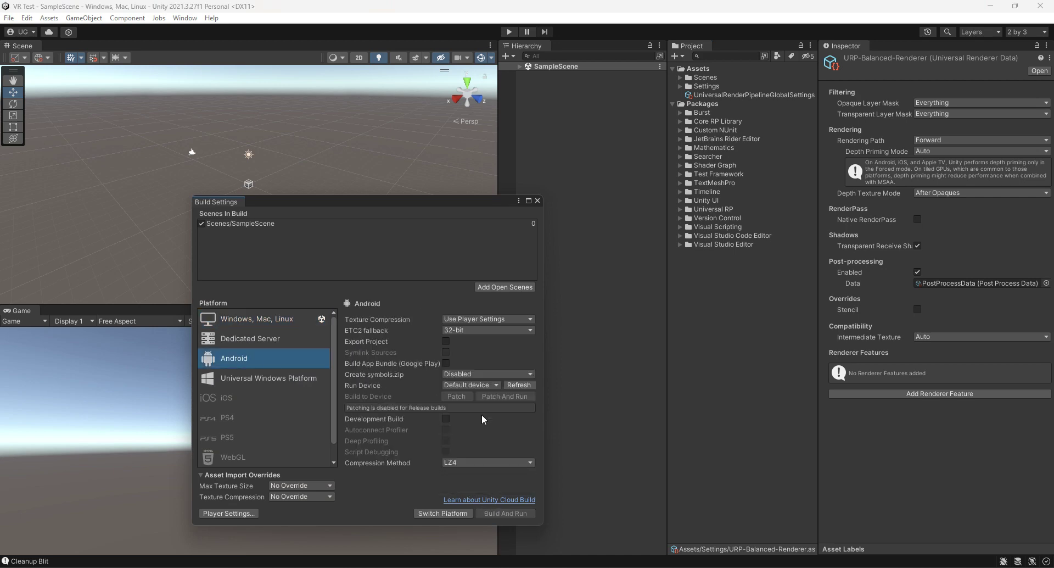
left_click(451, 512)
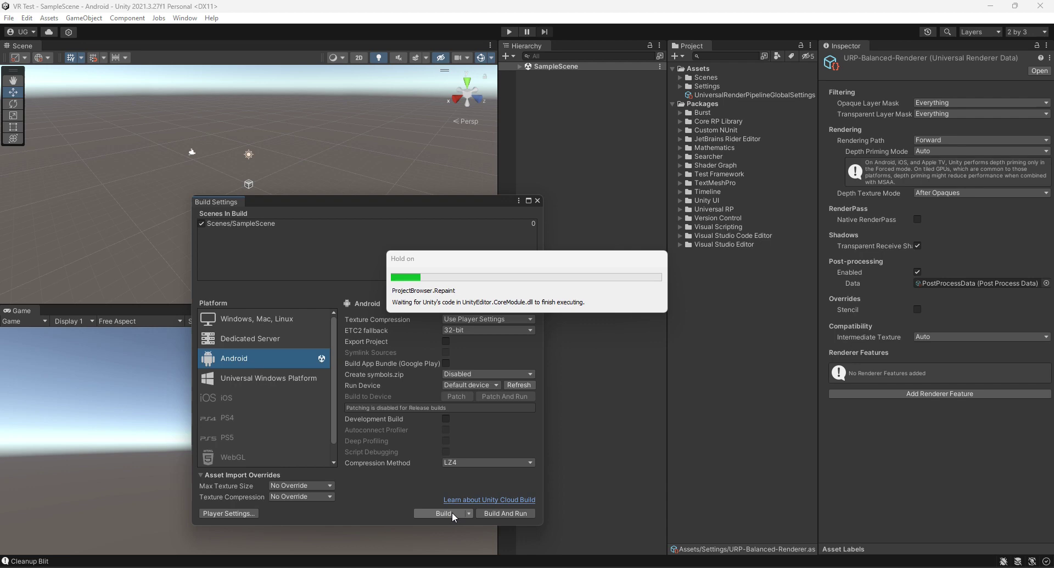
left_click(471, 318)
left_click(471, 367)
left_click(446, 417)
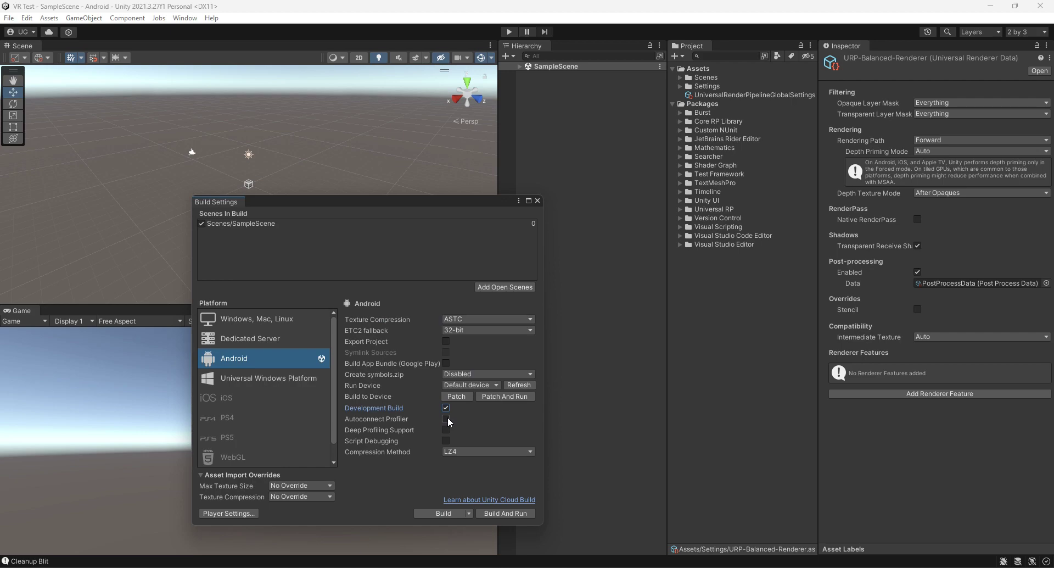
- Set the Player company name to 'CODE NINJA'
left_click(241, 511)
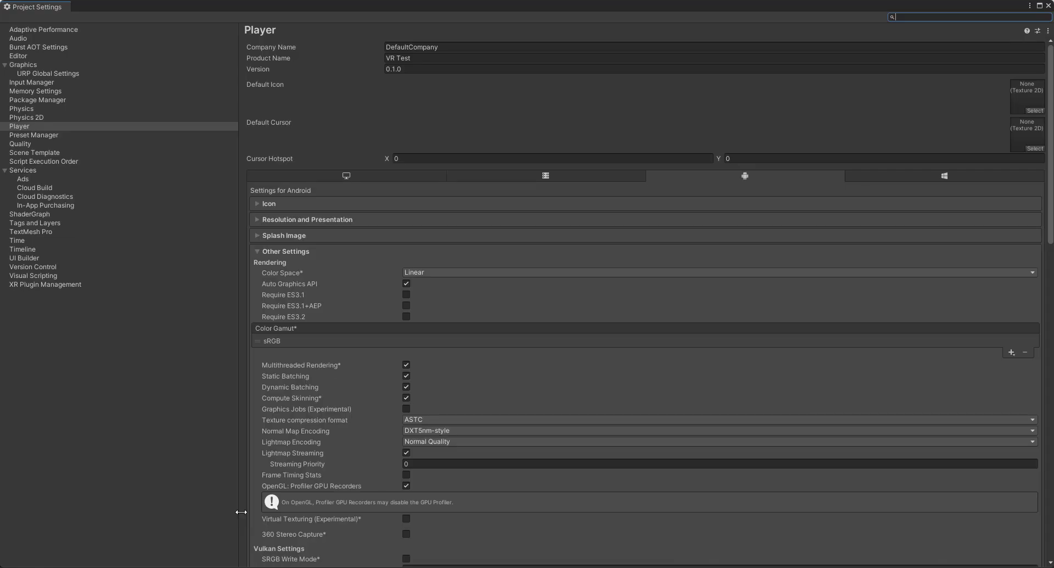
left_click(465, 48)
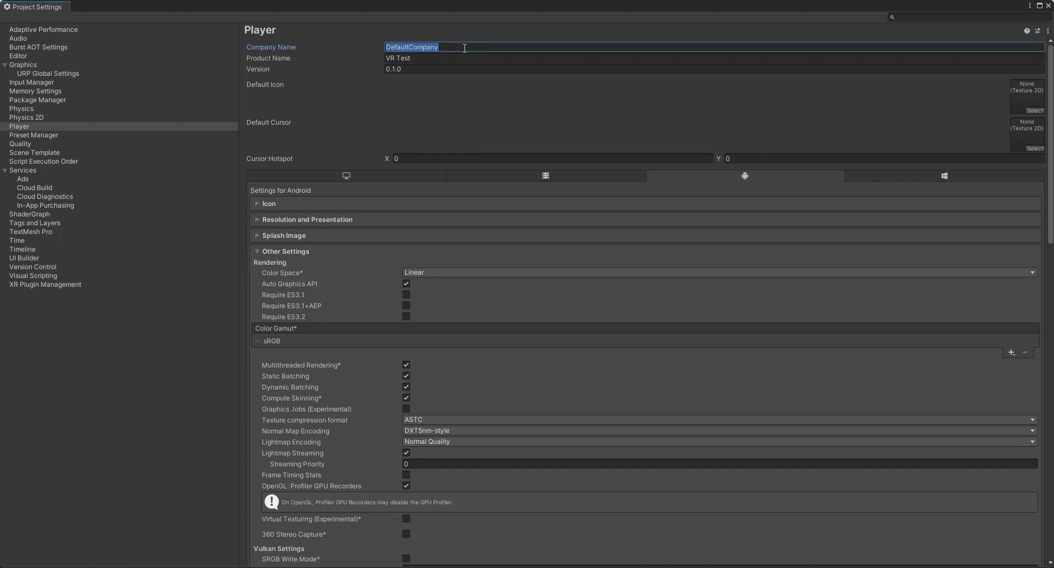
type("CODE NINJA")
scroll(387, 225, "down", 2)
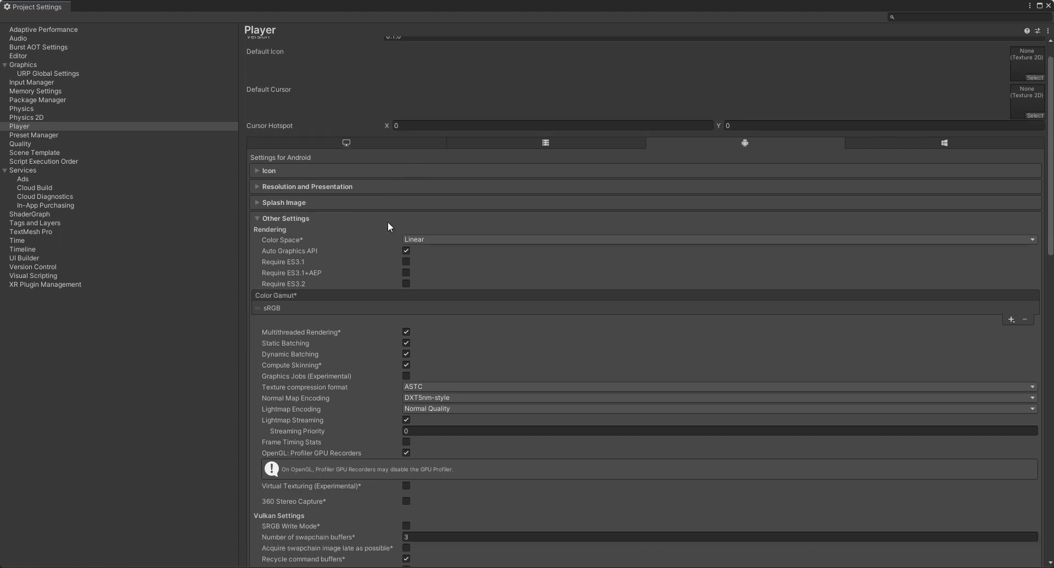
- Disable Auto Graphics API and remove Vulkan, leaving only OpenGLES3
left_click(407, 250)
left_click(334, 276)
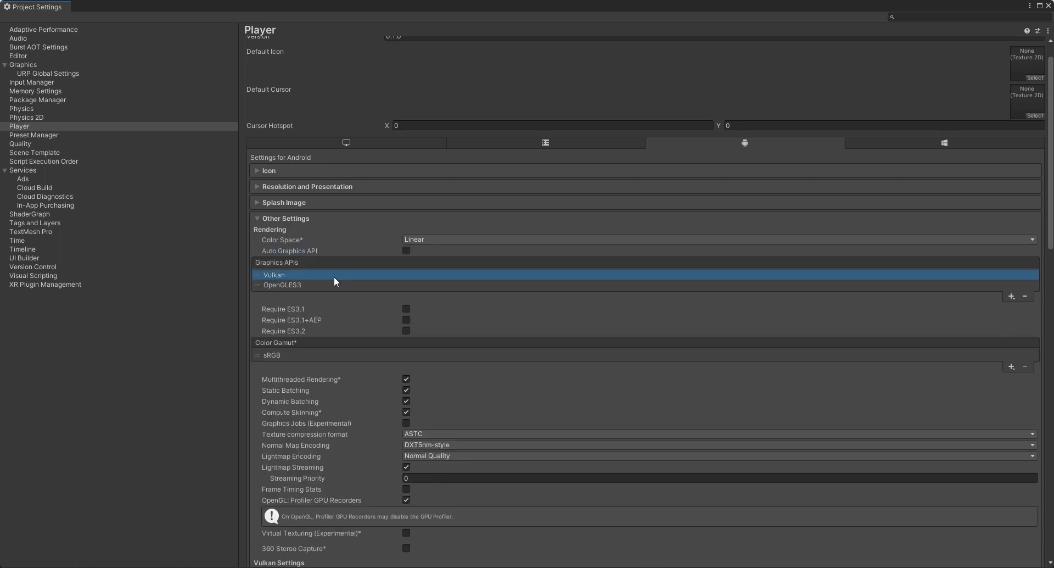
left_click(1023, 296)
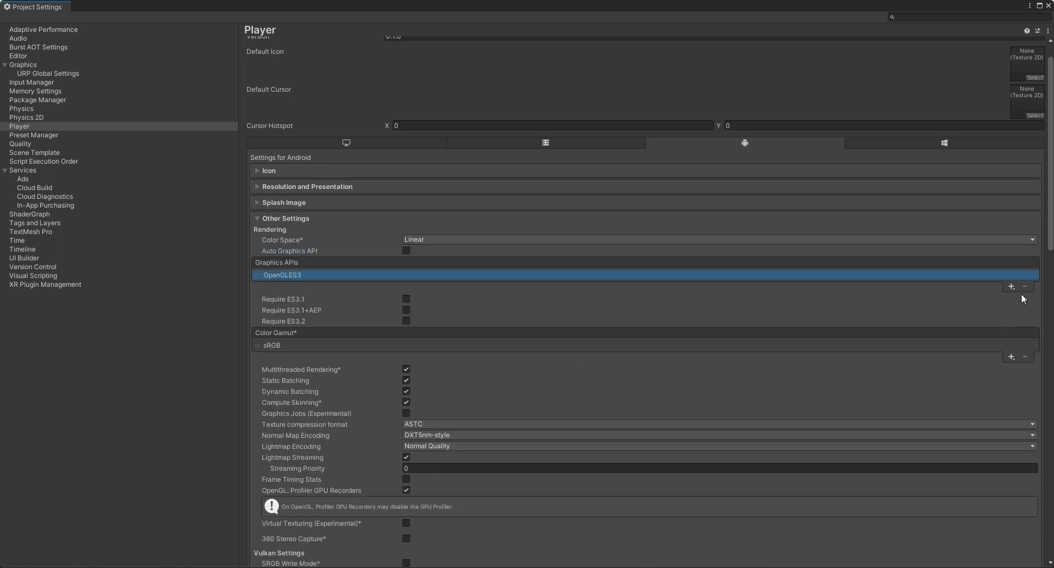
scroll(456, 352, "down", 8)
scroll(433, 305, "down", 4)
scroll(414, 280, "down", 8)
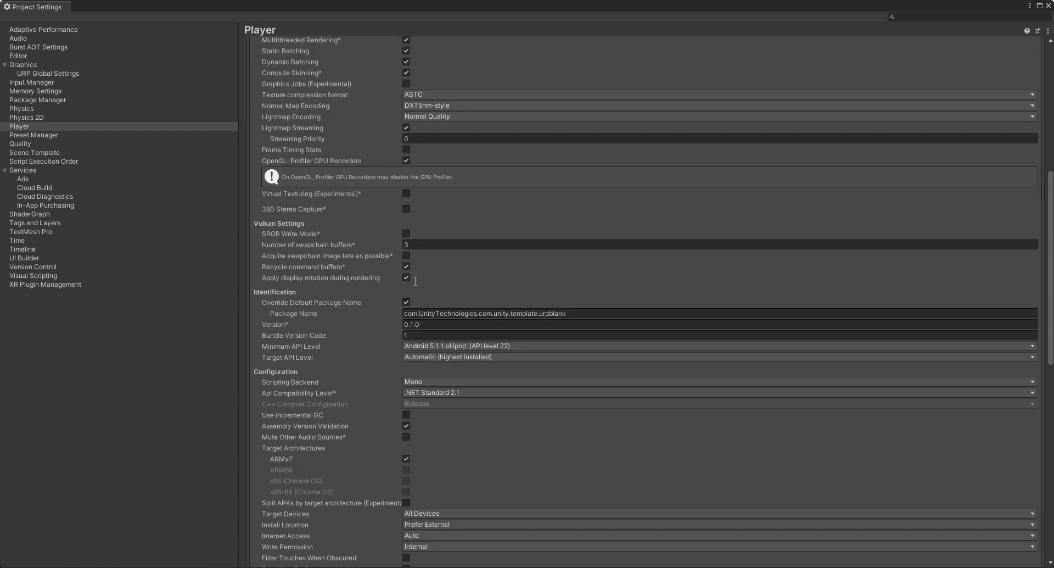
scroll(415, 281, "down", 2)
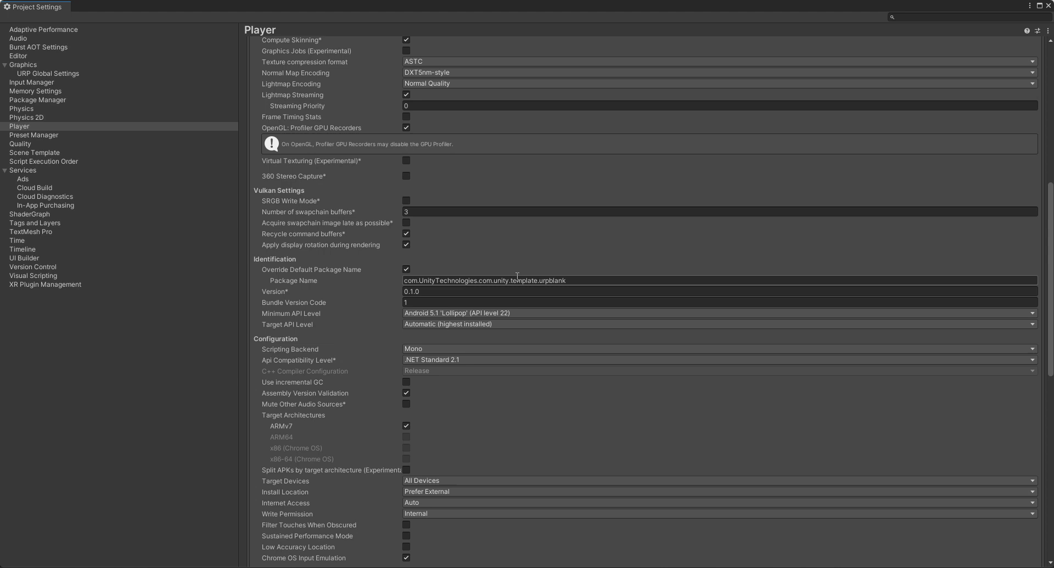
- Set the package name to com.codeninja.vr and minimum API level to 29
left_click_drag(583, 279, 213, 284)
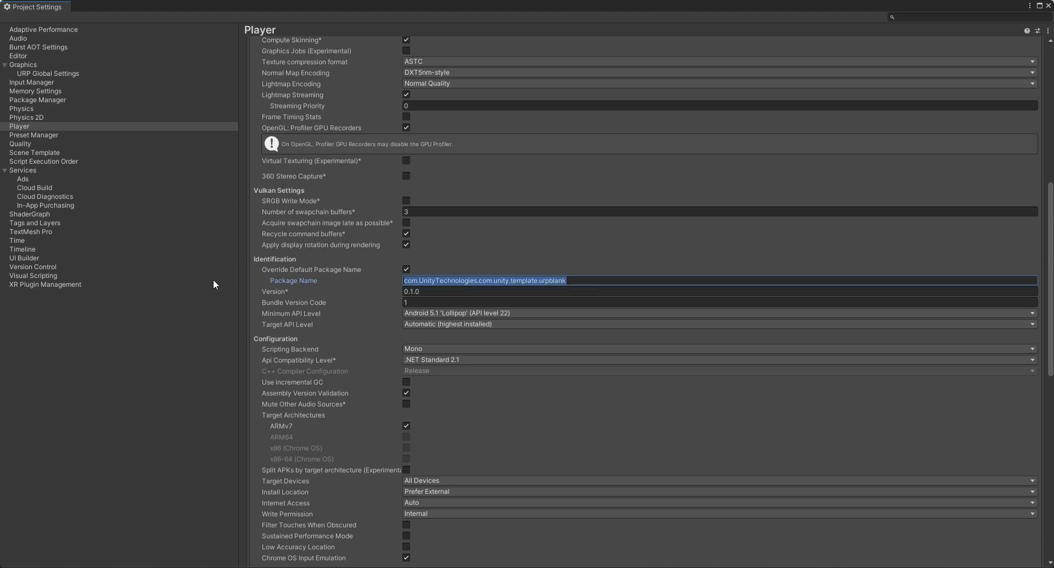
type("COM")
key("BackSpace")
key("BackSpace")
key("BackSpace")
key("BackSpace")
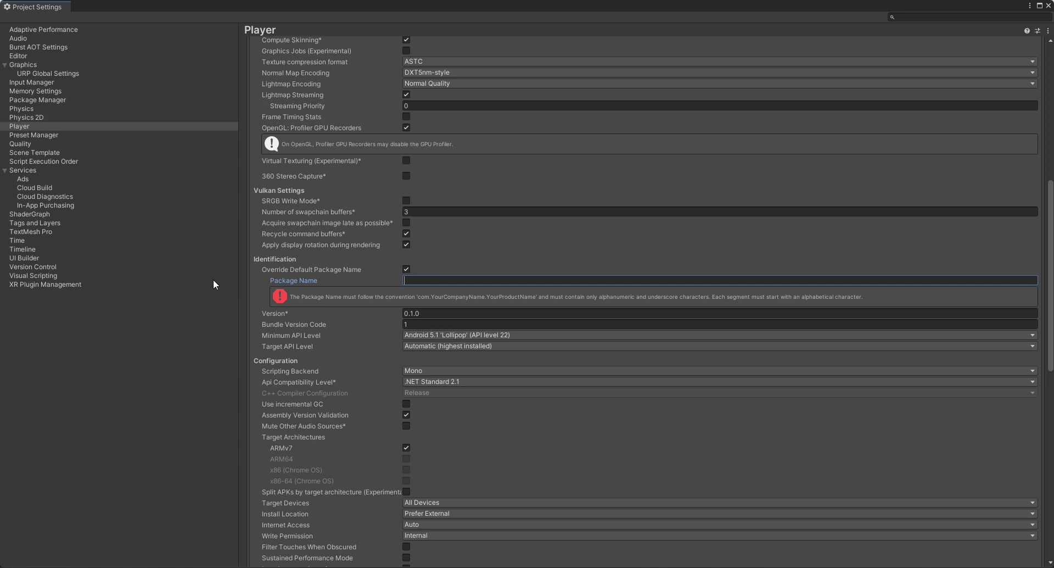
type("com.codenin")
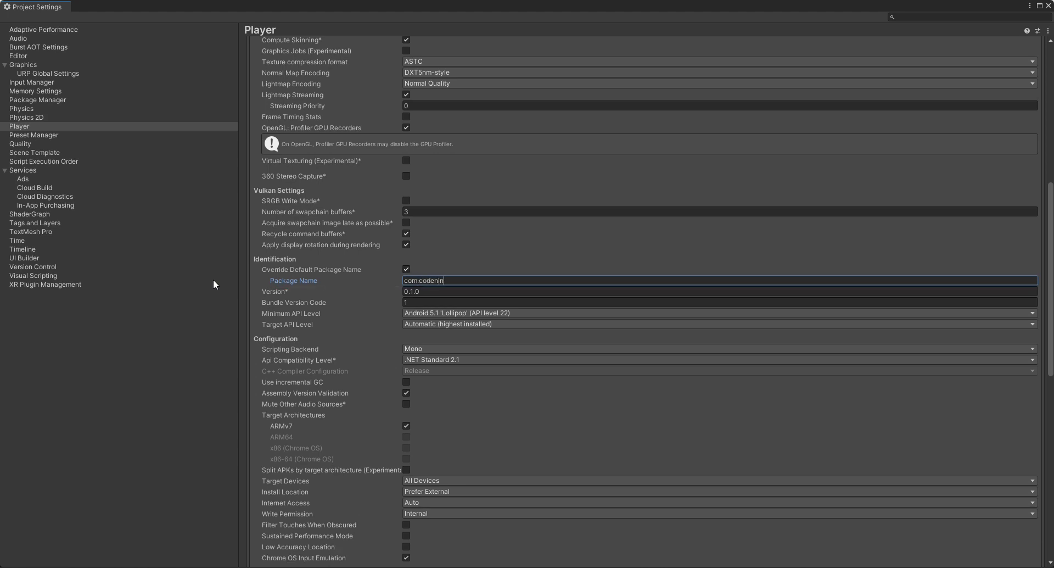
type("ja.")
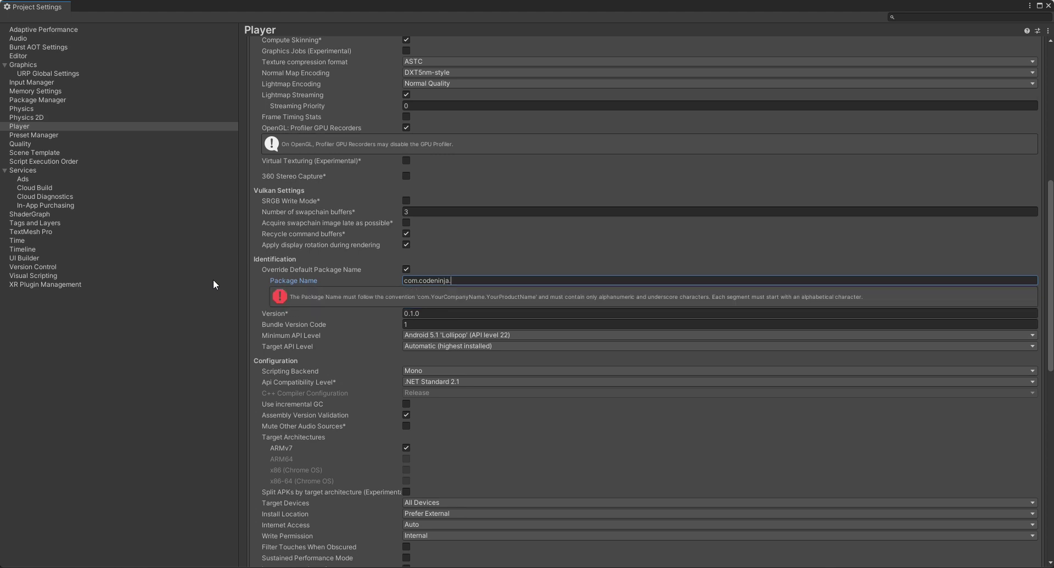
type("vr")
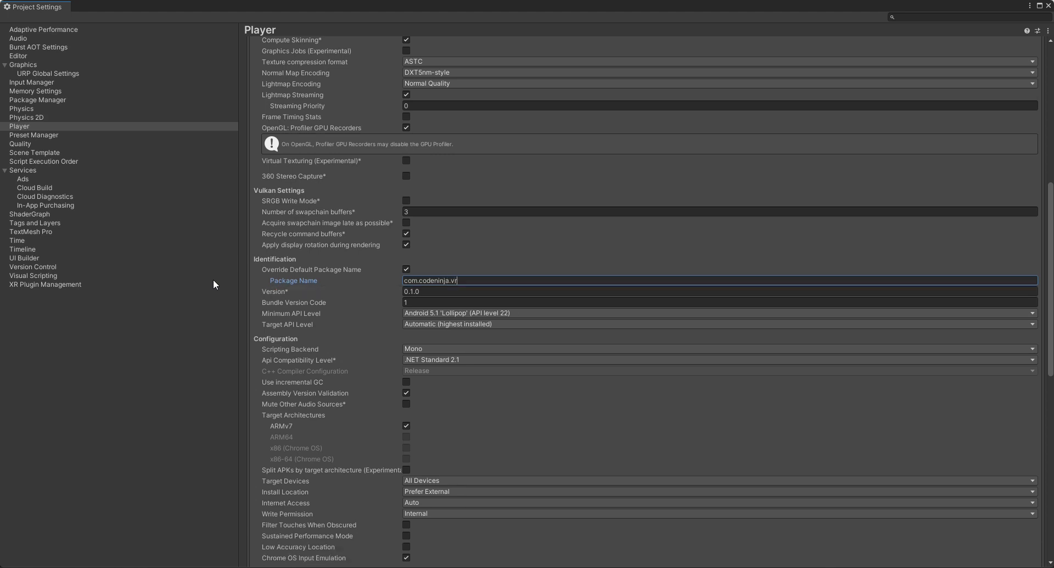
left_click(473, 315)
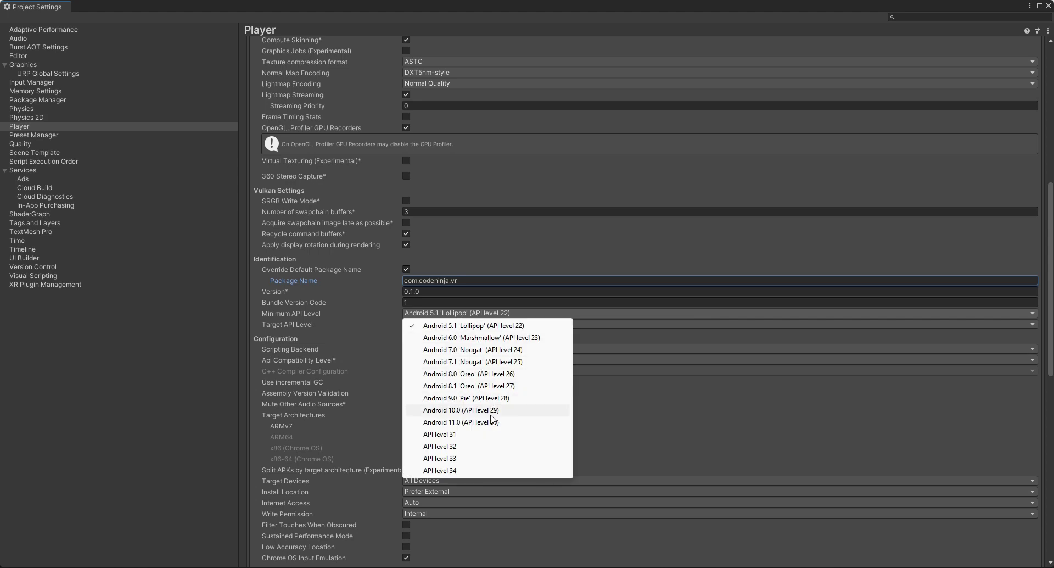
left_click(461, 409)
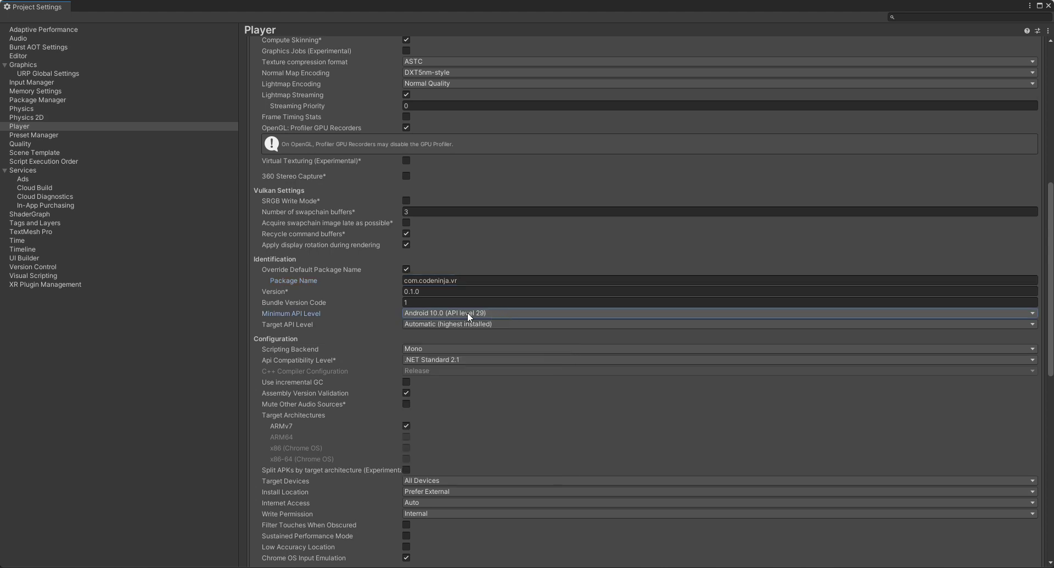
- Use the IL2CPP backend, ARM64 only, and Automatic install location
left_click(433, 348)
left_click(433, 372)
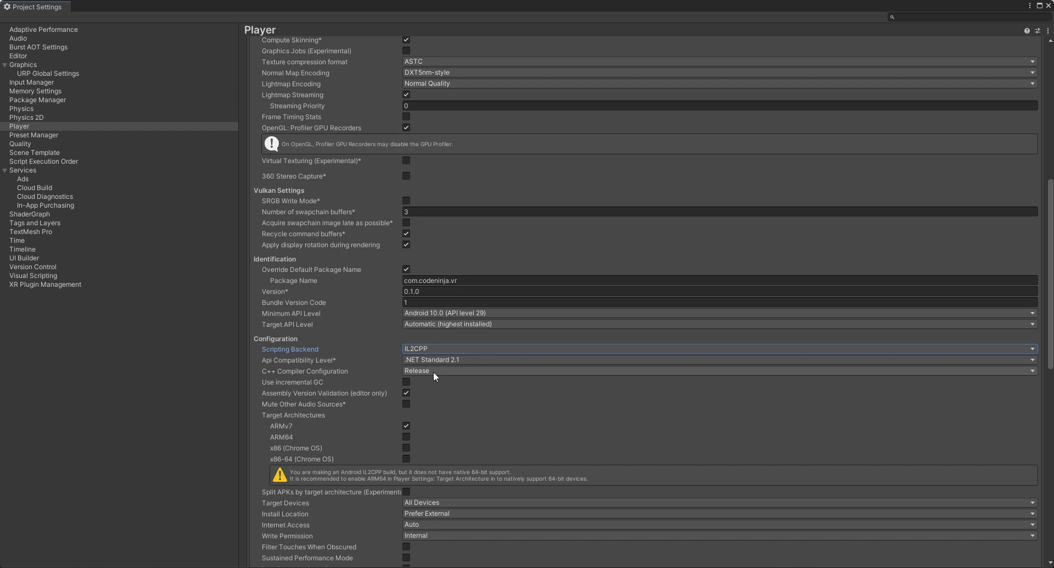
scroll(409, 415, "down", 1)
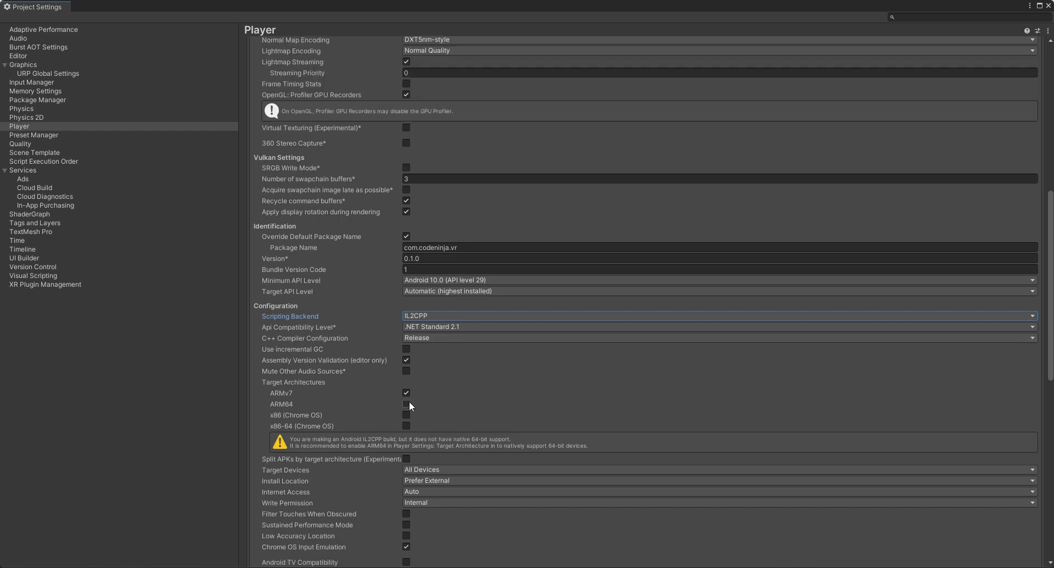
left_click(408, 393)
scroll(410, 408, "down", 2)
left_click(419, 392)
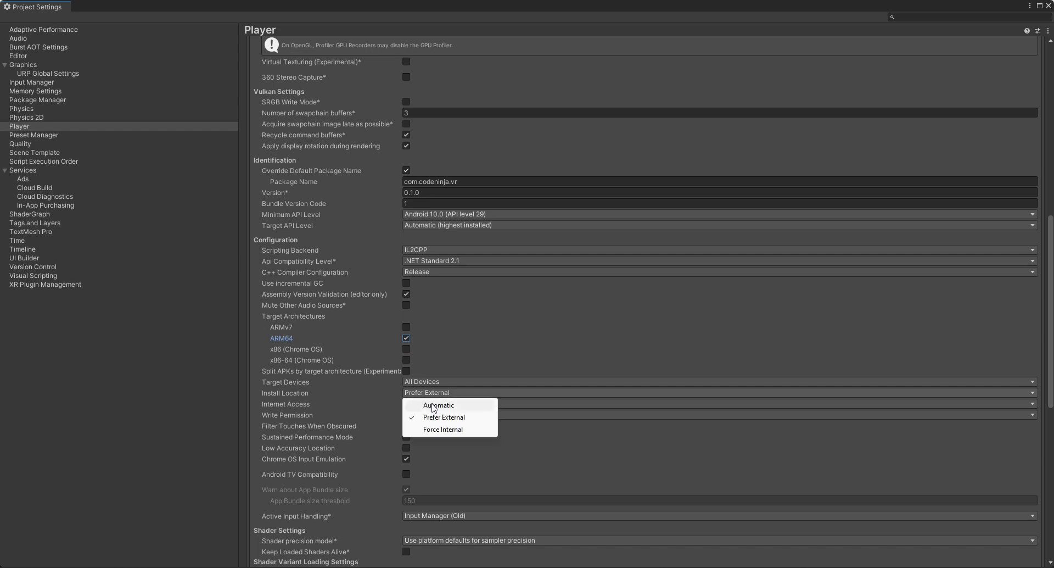
left_click(423, 405)
scroll(421, 403, "down", 4)
scroll(422, 404, "down", 8)
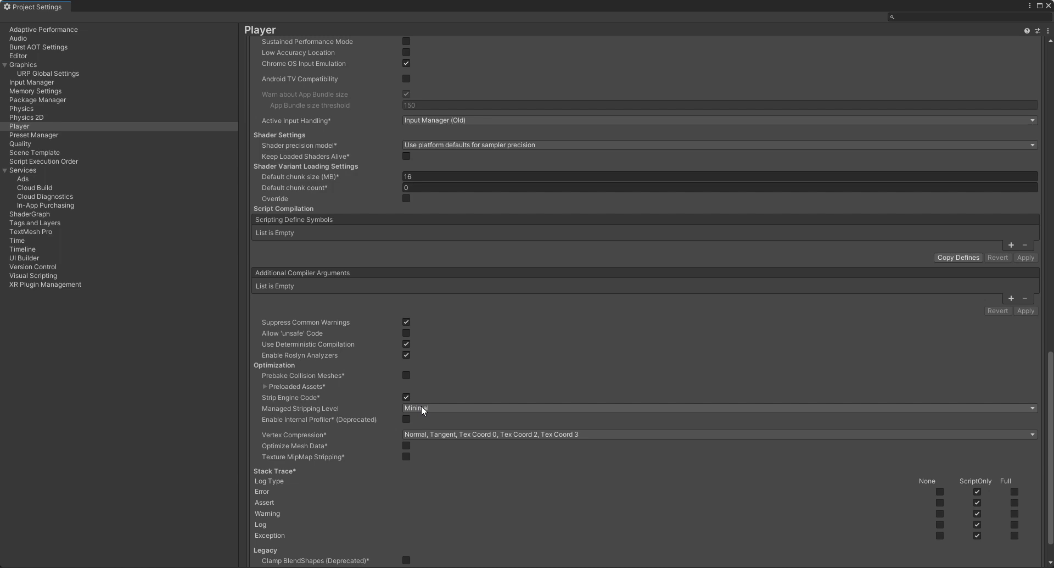
scroll(421, 405, "up", 20)
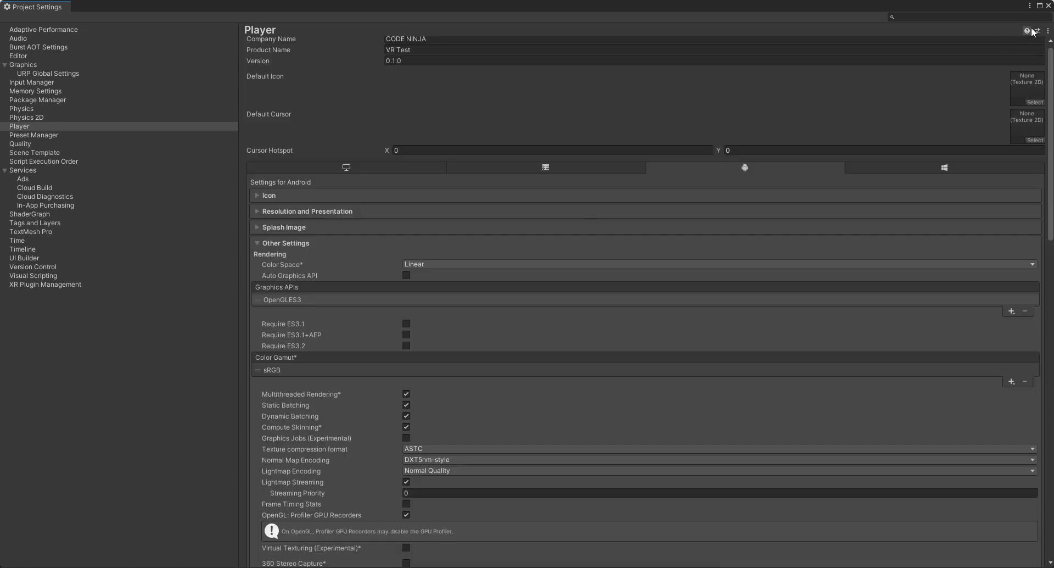
- Assign URP-Balanced as the render pipeline asset in Graphics settings
left_click(35, 66)
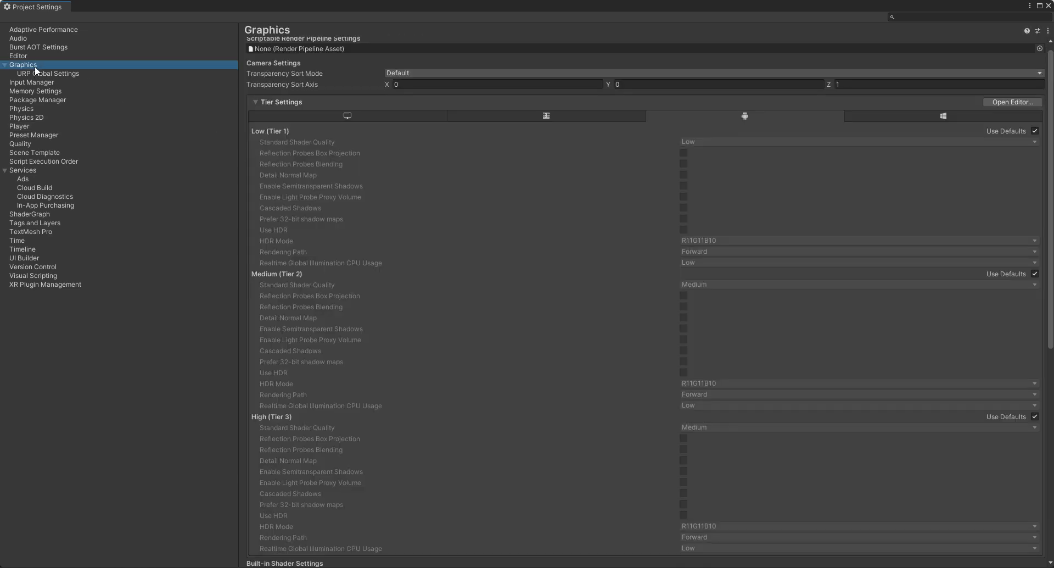
left_click(1039, 48)
left_click(576, 106)
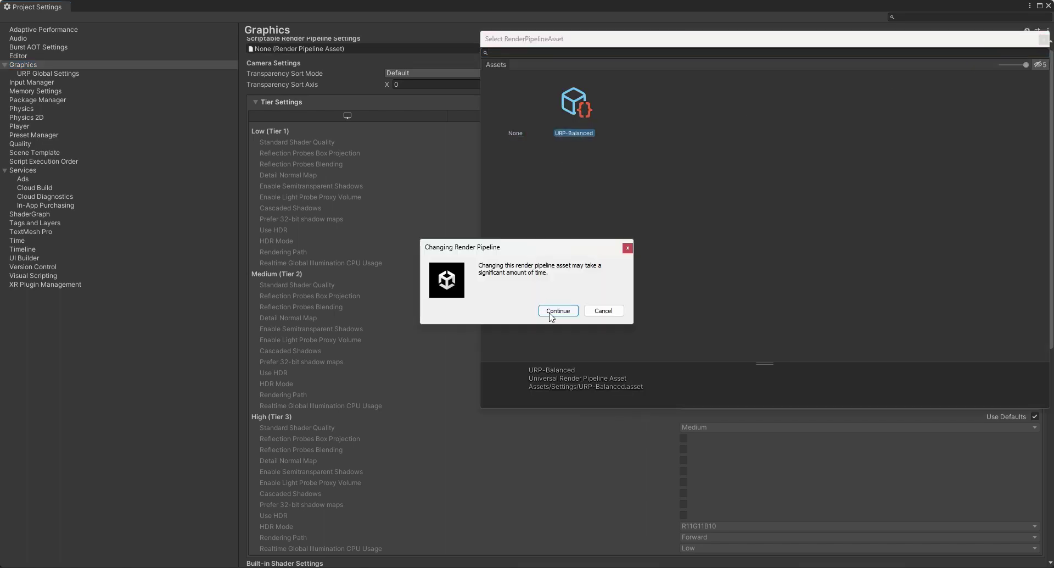
left_click(551, 312)
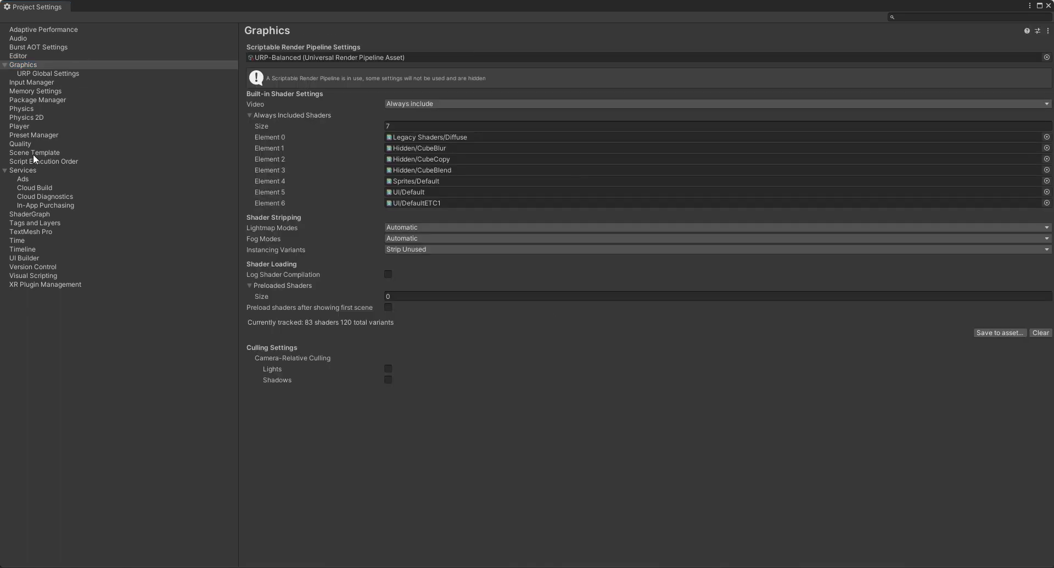
- Assign URP-Balanced as the Quality level's render pipeline asset
left_click(19, 144)
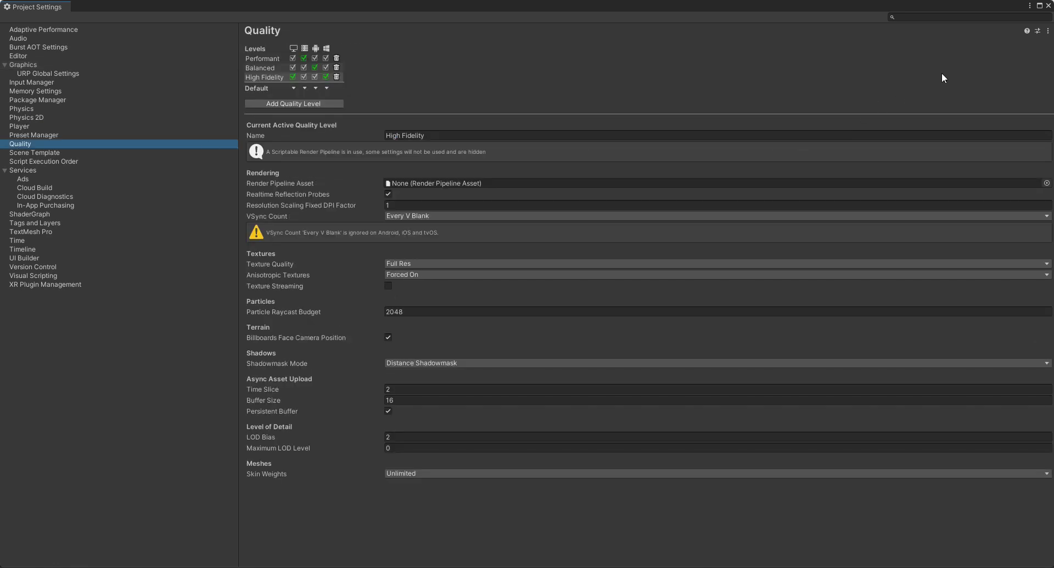
left_click(1047, 183)
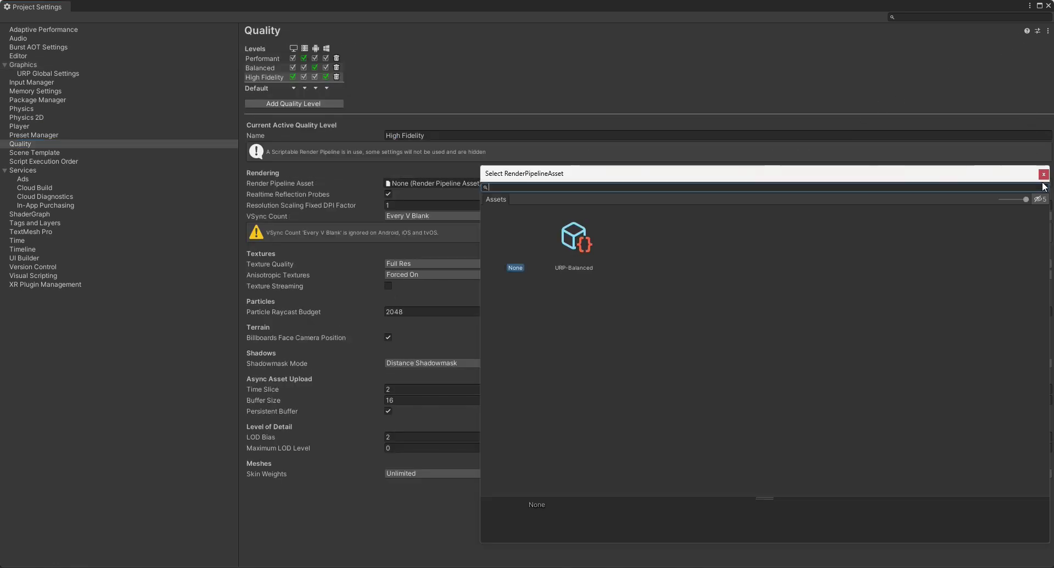
left_click(583, 241)
left_click(559, 311)
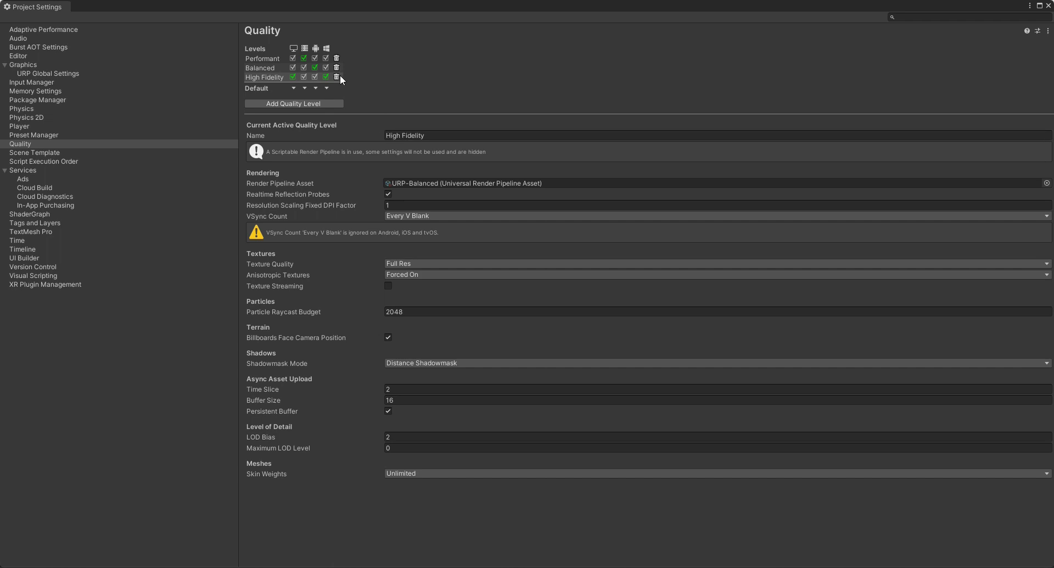
- Delete the High Fidelity and Performant levels and set VSync Count to Don't Sync
left_click(336, 77)
left_click(336, 58)
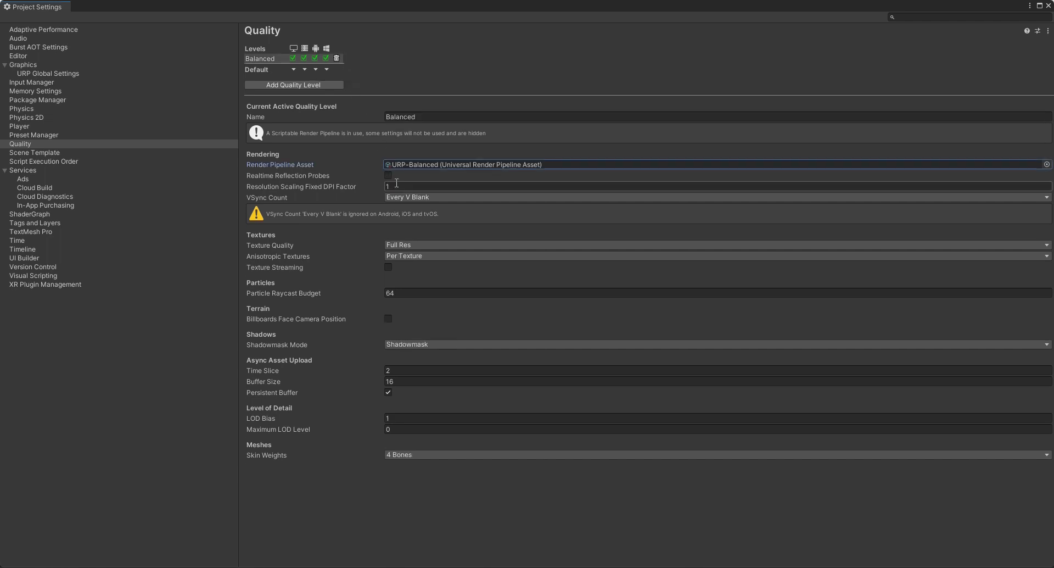
left_click(407, 199)
left_click(416, 208)
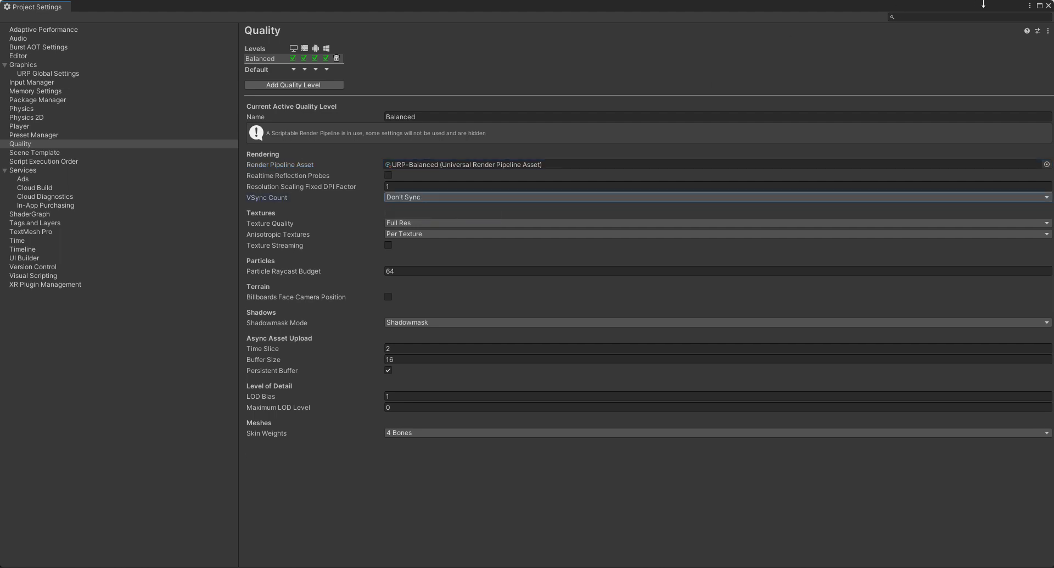
- Close the settings windows and list Unity Registry packages in Package Manager
left_click(1047, 6)
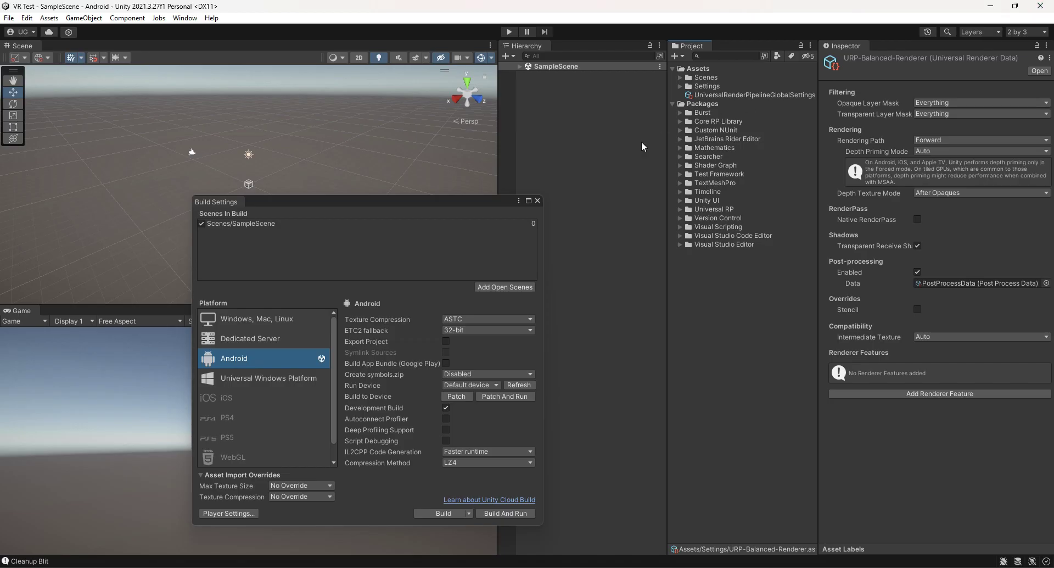
left_click(537, 201)
left_click(184, 18)
left_click(231, 143)
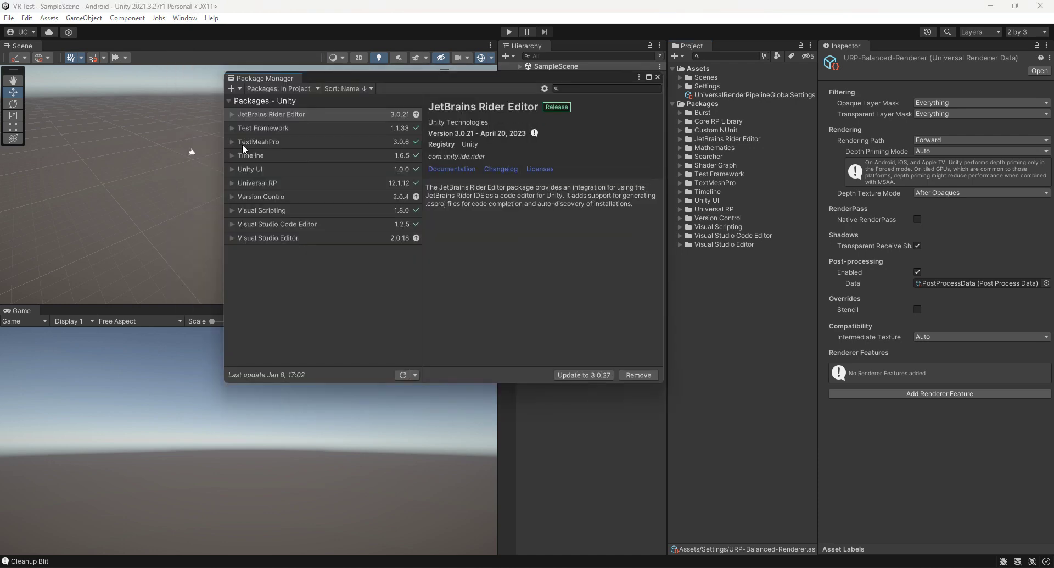
left_click(282, 88)
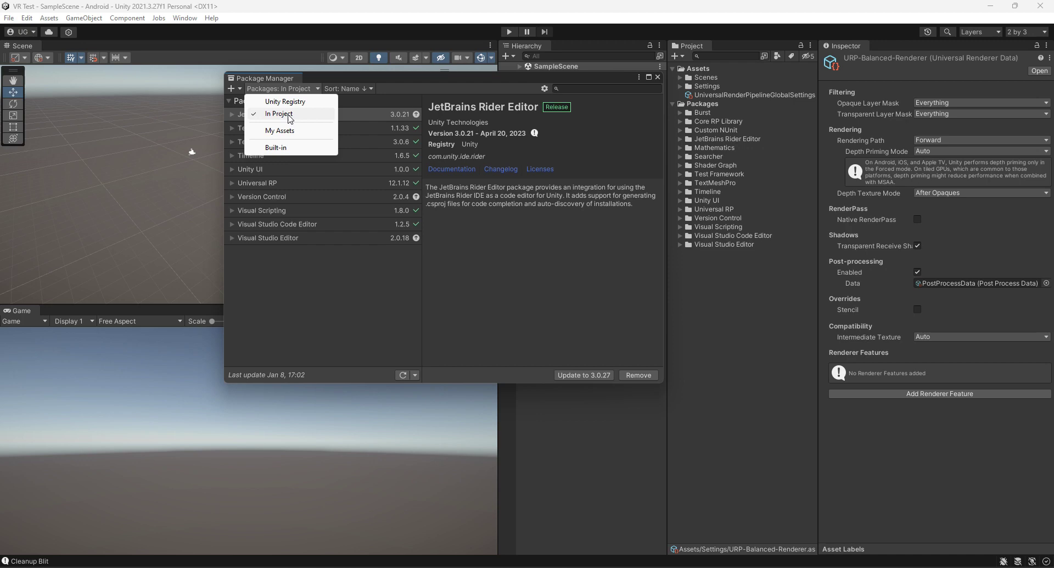
left_click(293, 101)
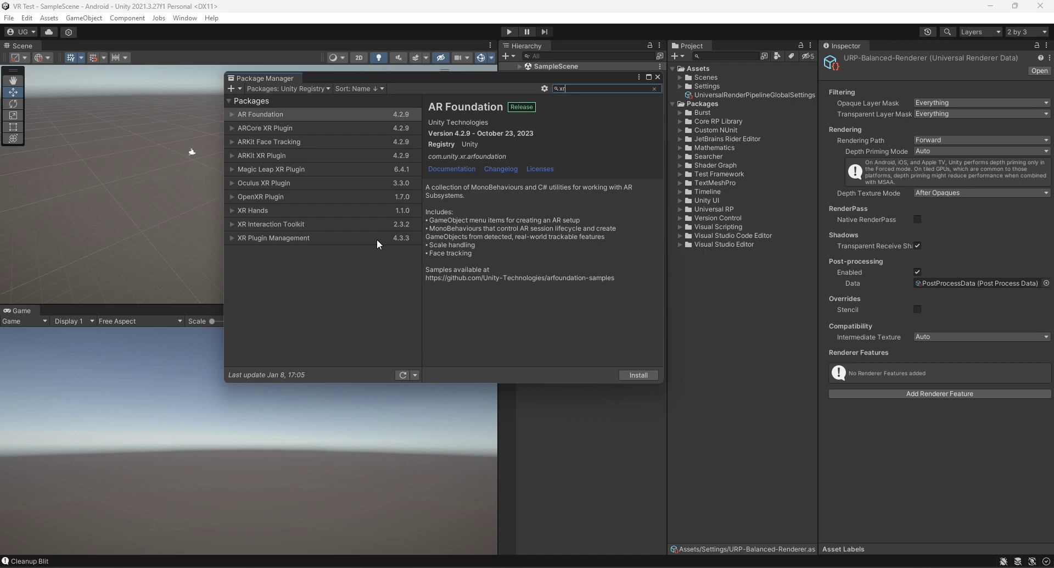
- Install XR Plugin Management and XR Interaction Toolkit, enabling the new input backends
left_click(378, 241)
left_click(629, 376)
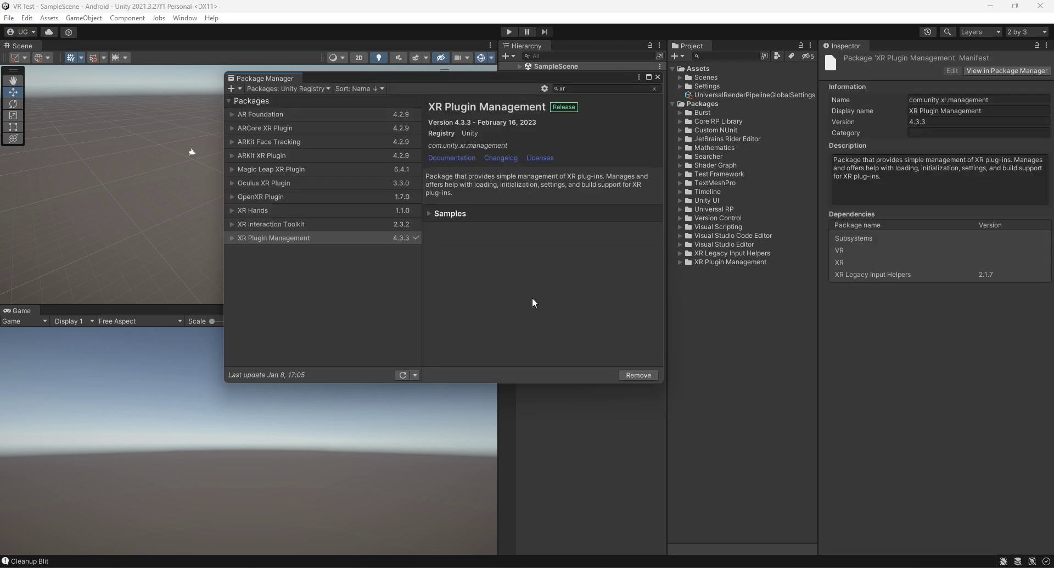
left_click(338, 223)
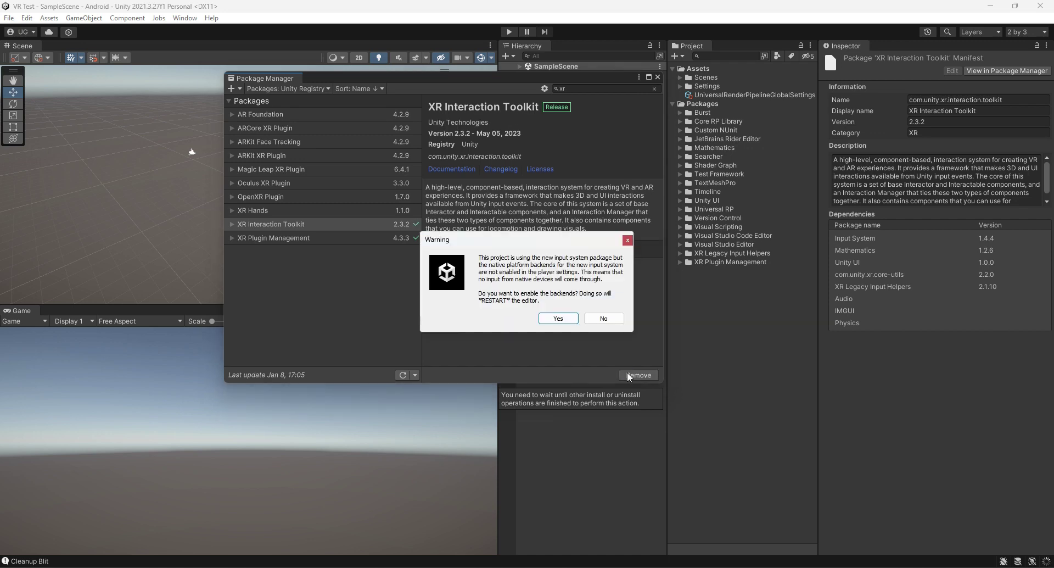
left_click(558, 320)
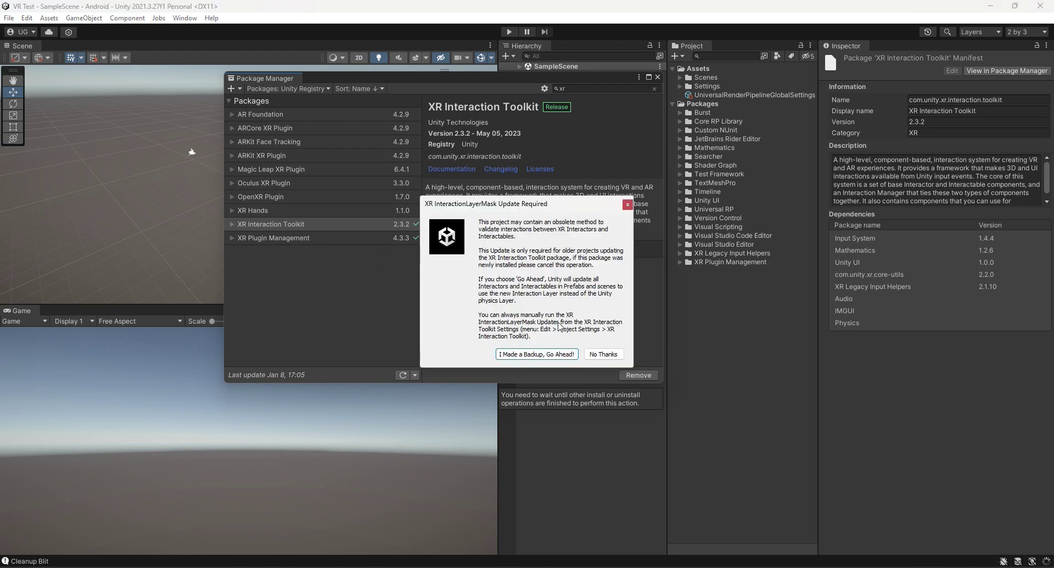
left_click(552, 352)
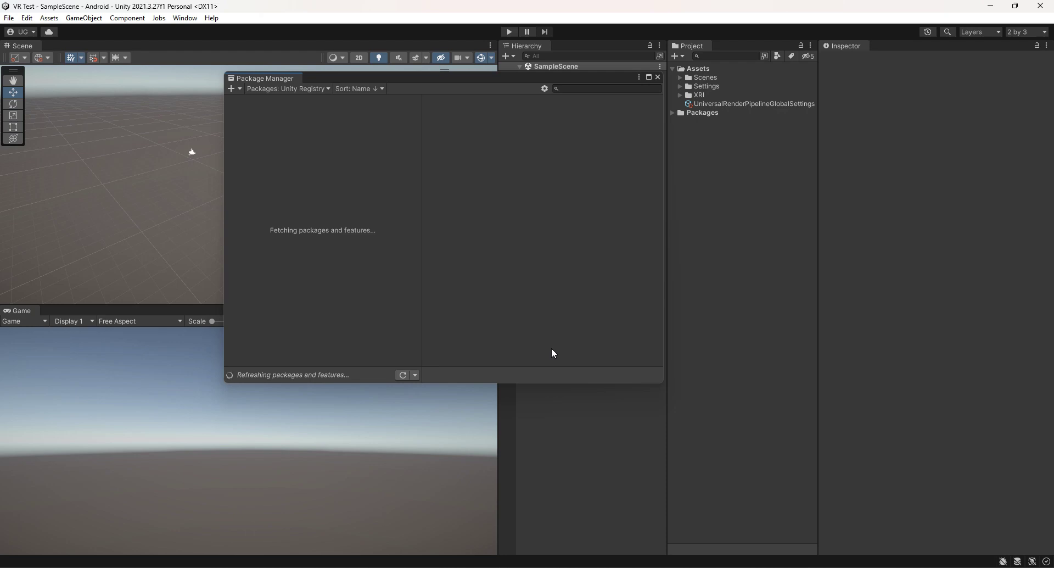
- Import the XR Interaction Toolkit Starter Assets sample, then select the OpenXR Plugin
left_click(600, 88)
type("xr")
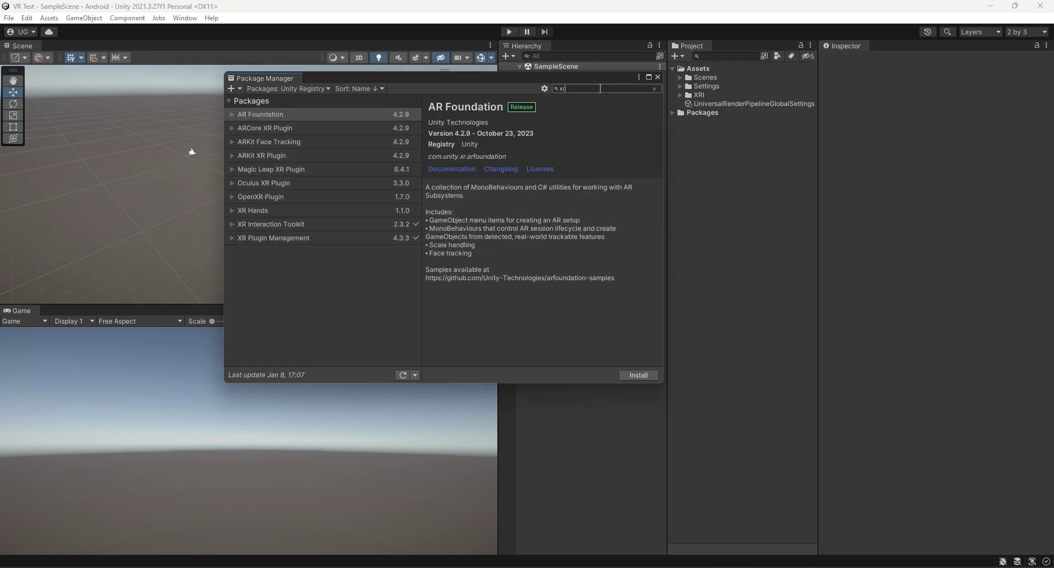
left_click(258, 225)
left_click(232, 224)
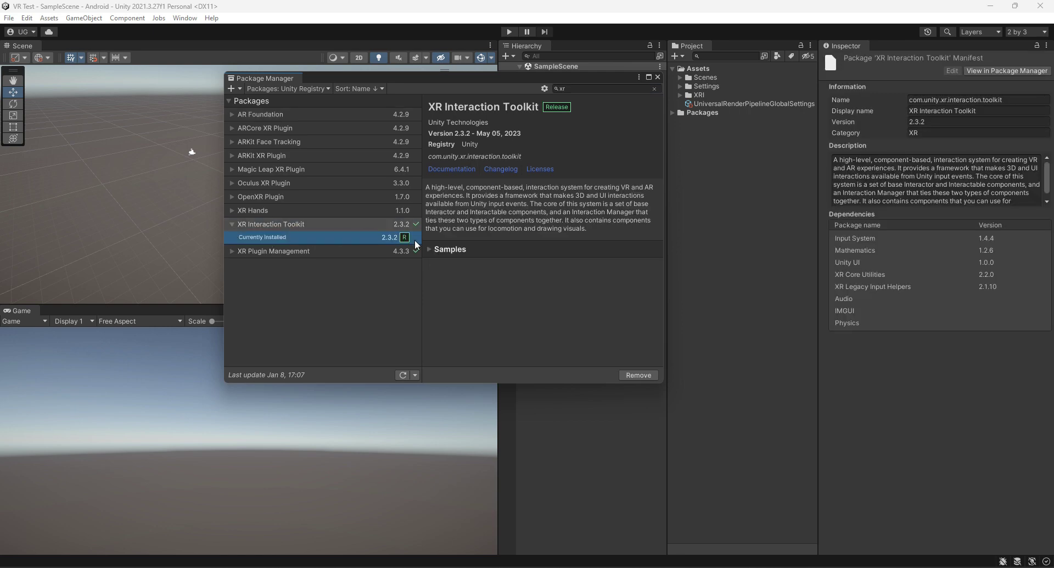
left_click(429, 249)
left_click(536, 267)
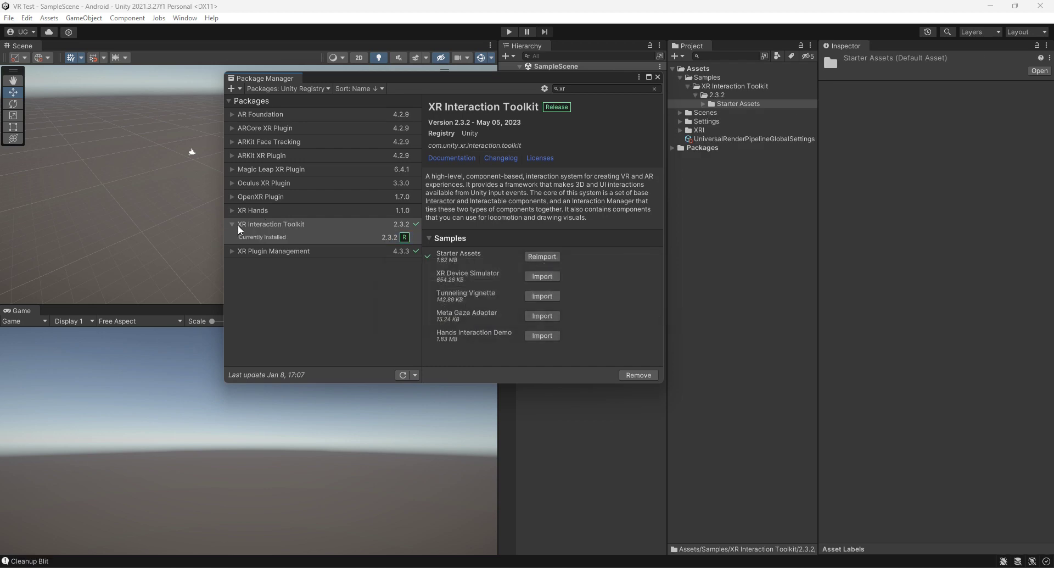
left_click(231, 224)
left_click(261, 196)
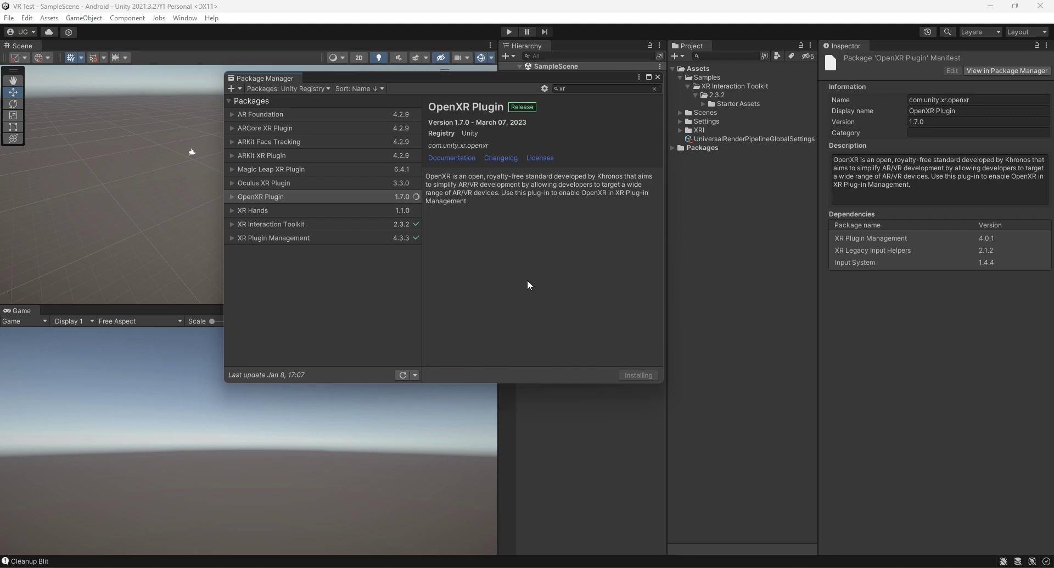
- Enable OpenXR as the Android provider in XR Plug-in Management
left_click(26, 17)
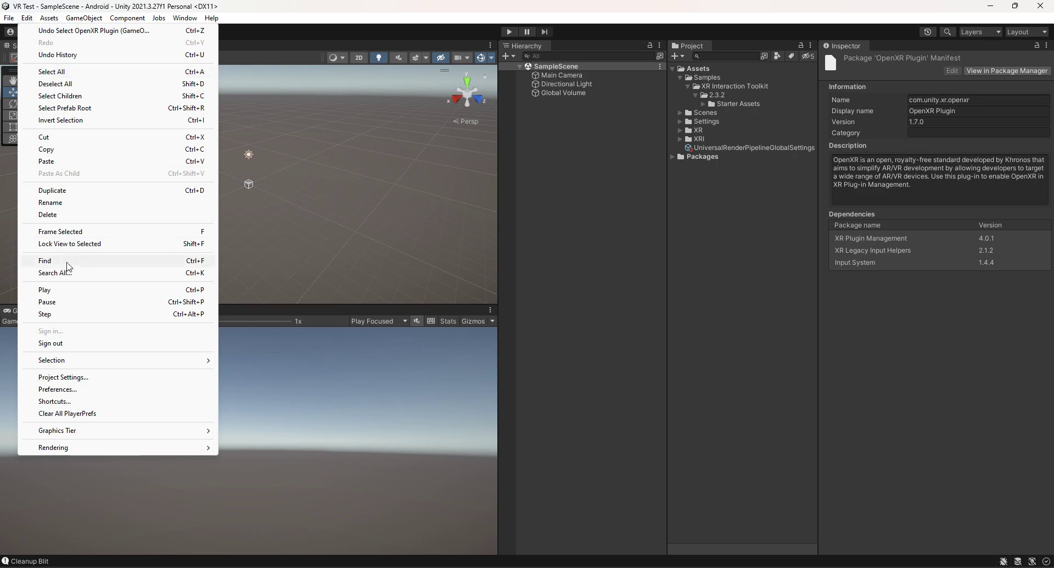
left_click(71, 378)
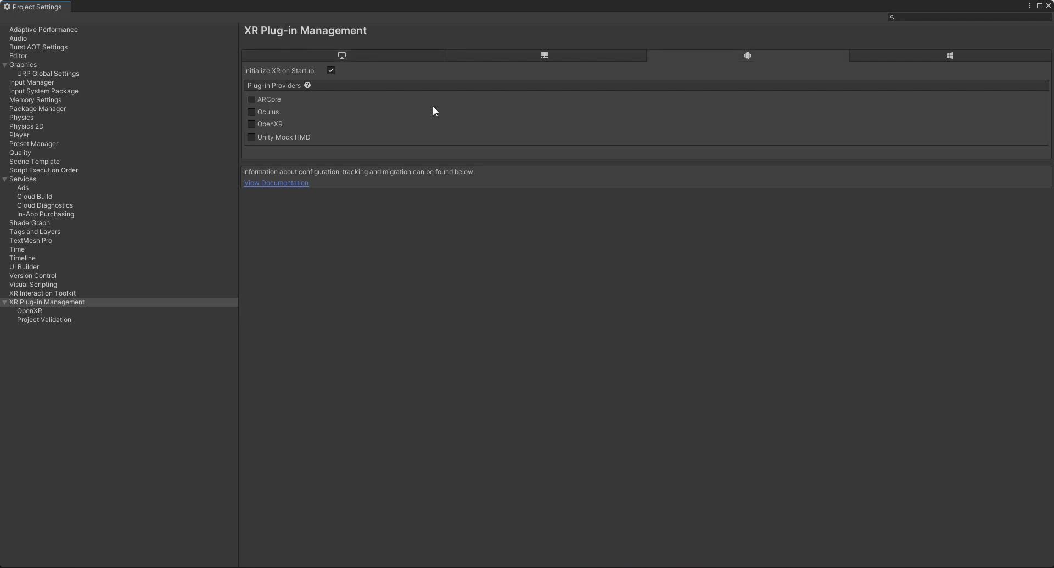
left_click(251, 124)
- Add the Oculus Touch Controller Profile and enable Meta Quest Support, then close Project Settings
left_click(33, 311)
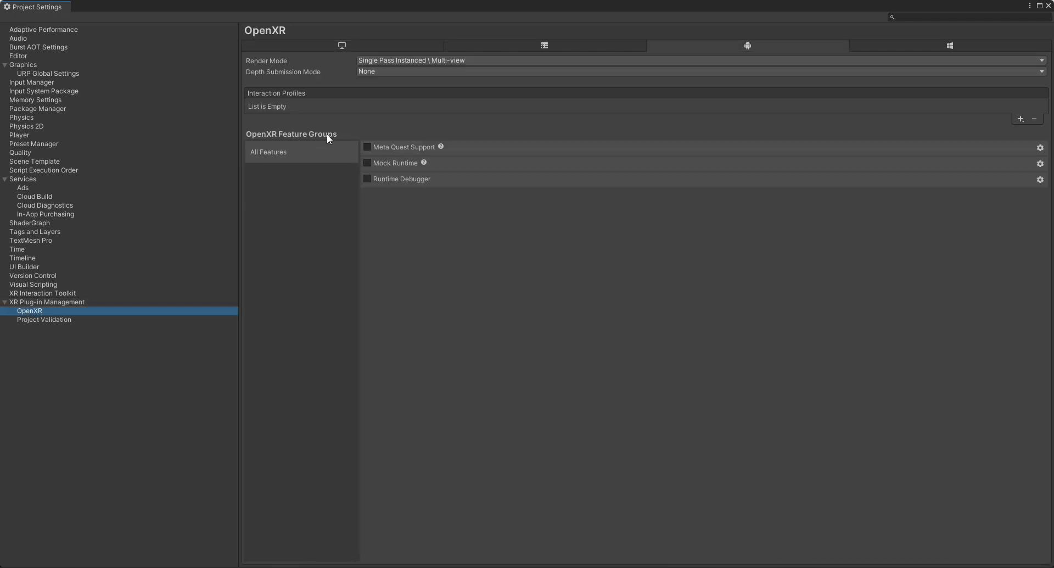
left_click(1021, 119)
left_click(917, 180)
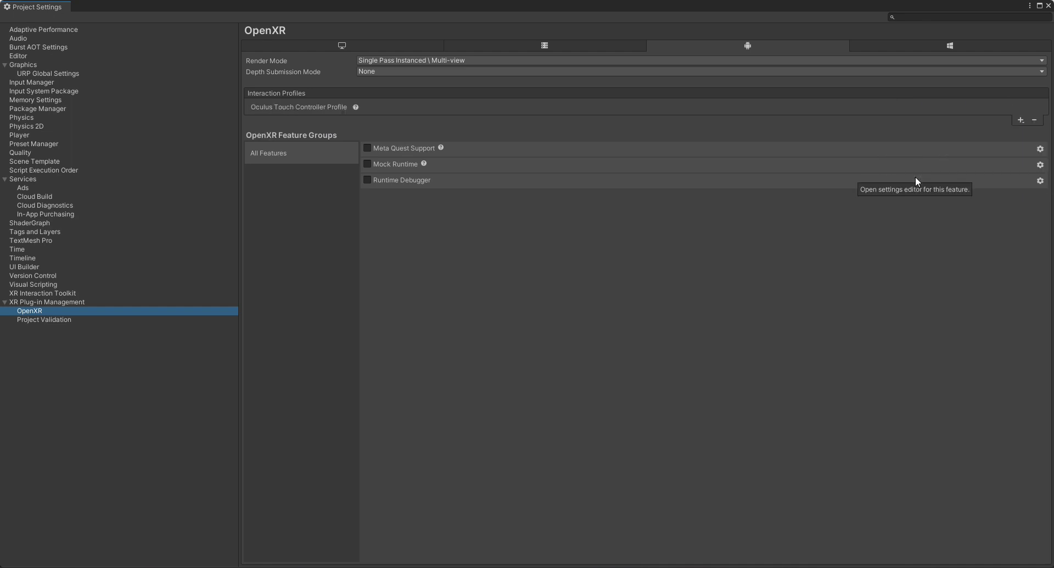
left_click(368, 148)
left_click(46, 320)
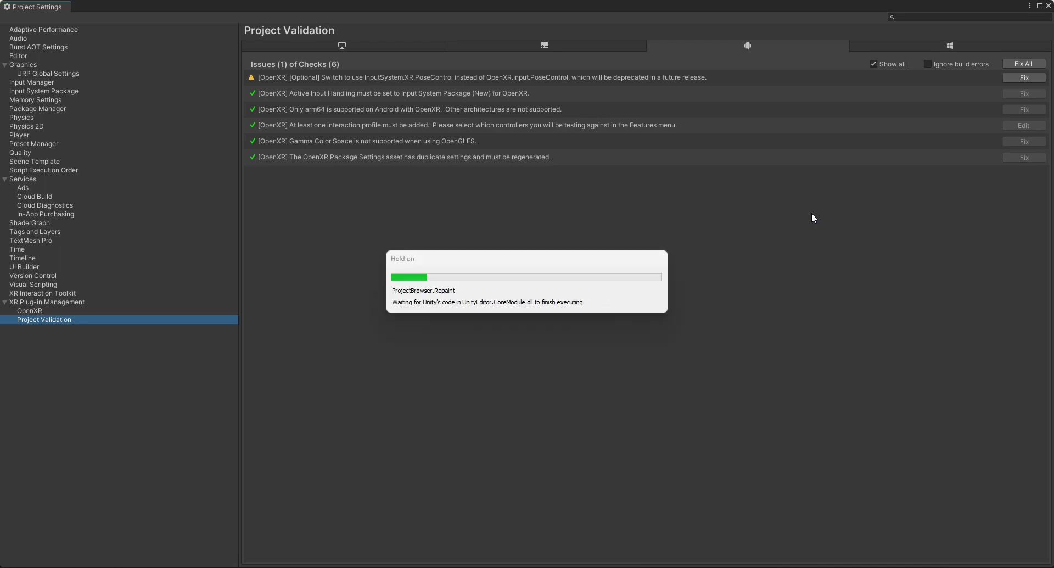
left_click(1047, 6)
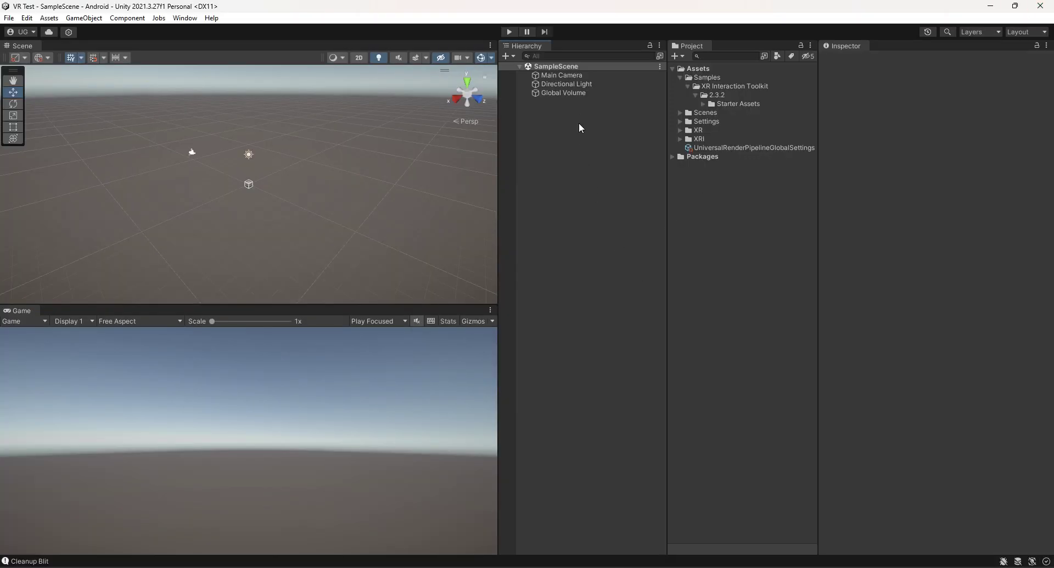
- Delete the Global Volume and Main Camera from the Hierarchy
left_click(583, 91)
right_click(583, 93)
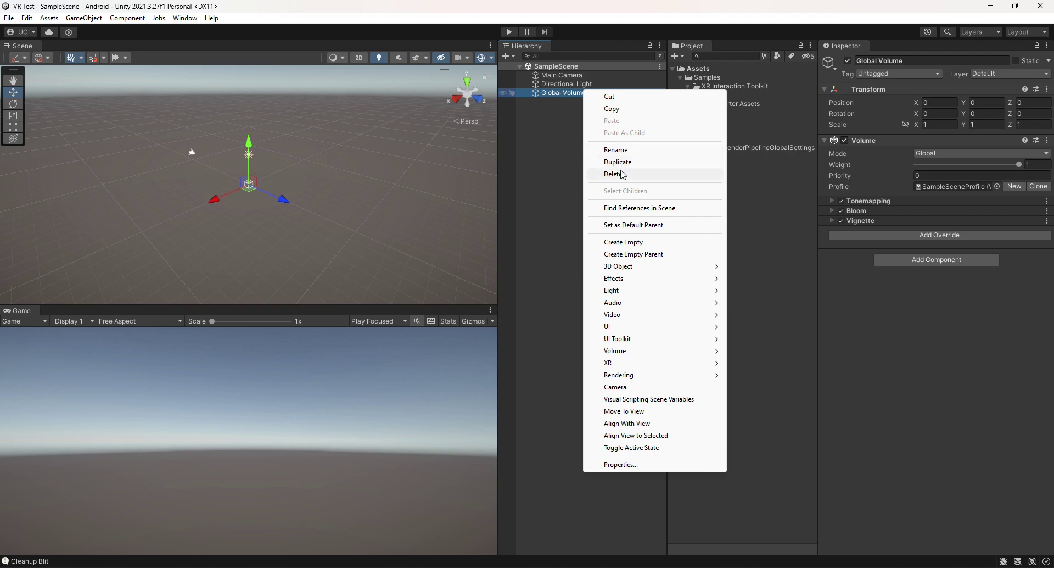
left_click(622, 174)
right_click(572, 75)
left_click(603, 161)
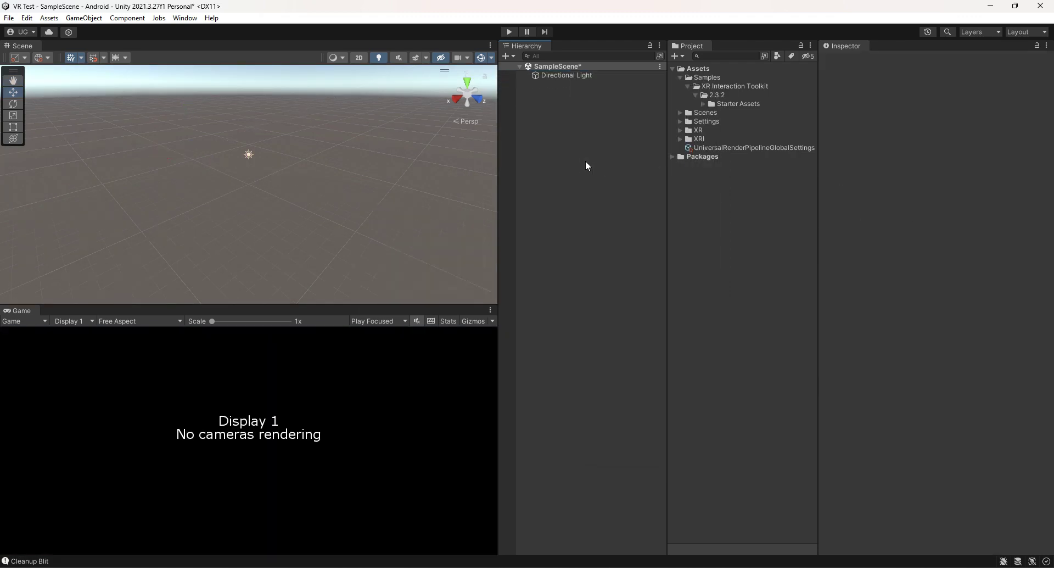
- Create a 3D Plane in the scene
right_click(566, 132)
mouse_move(612, 296)
left_click(736, 343)
left_click(583, 130)
- Add a child Cube under the Plane and move it toward the plane's edge
right_click(557, 84)
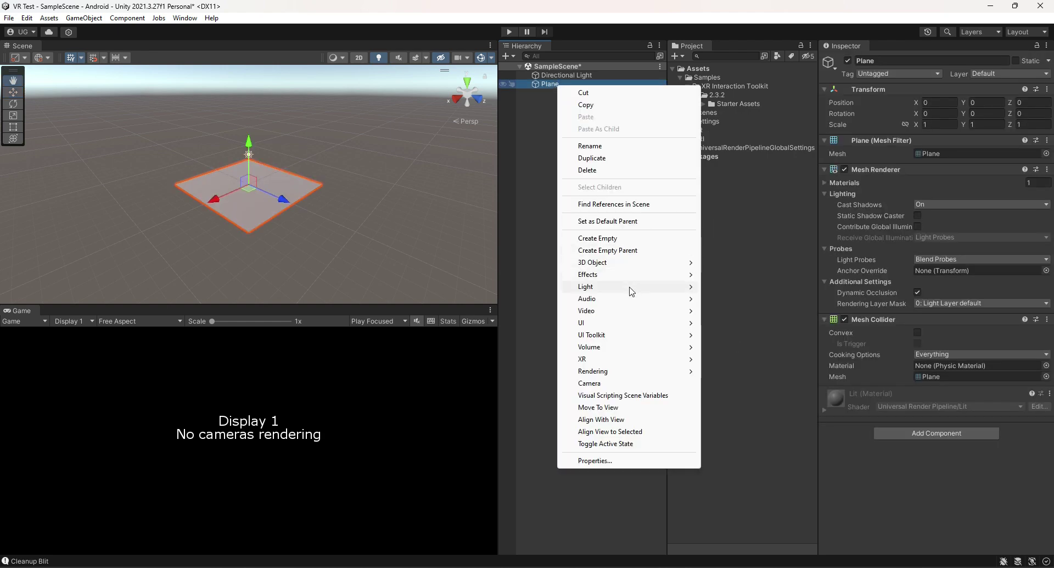
mouse_move(665, 263)
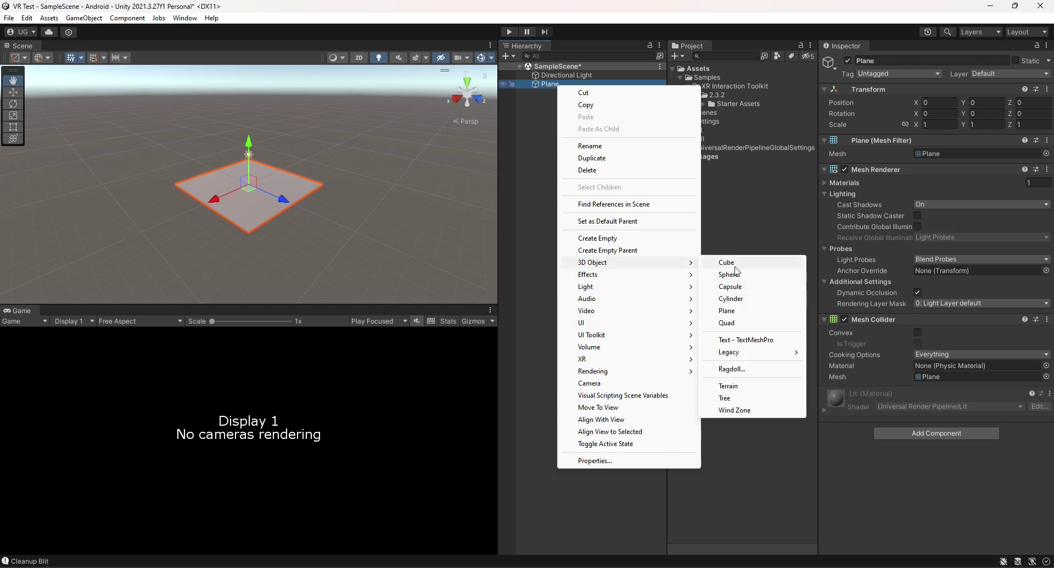
left_click(727, 262)
scroll(278, 180, "up", 3)
scroll(226, 189, "up", 2)
left_click_drag(225, 189, 122, 295, "alt")
scroll(188, 242, "down", 2)
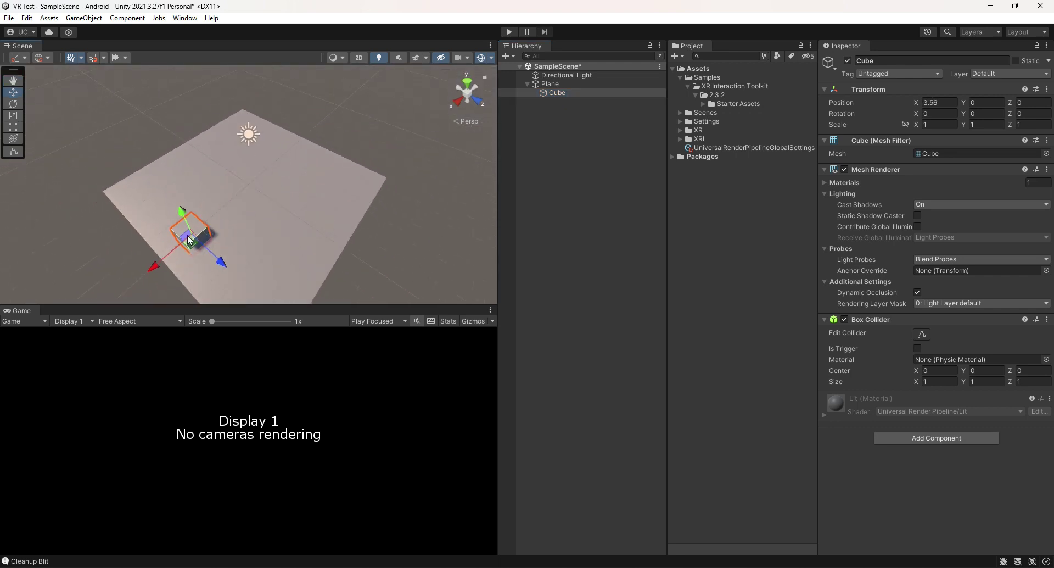
- Duplicate the cube into Cube (1) on the far side and Cube (2) raised upward
right_click(563, 92)
left_click(595, 165)
left_click_drag(146, 266, 271, 190)
right_click(568, 104)
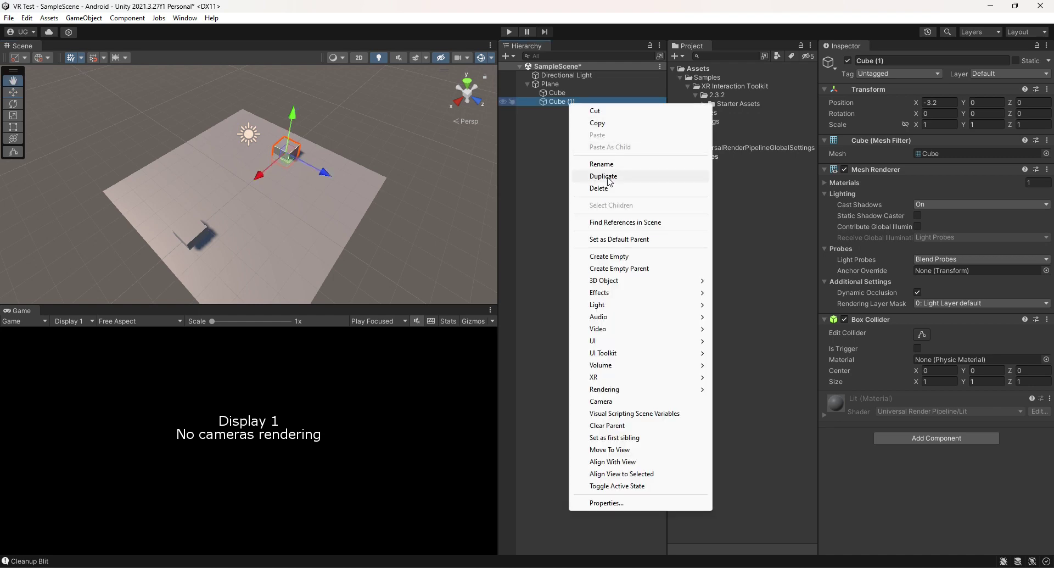
left_click(603, 177)
left_click_drag(293, 111, 298, 101)
left_click_drag(261, 159, 271, 160)
- Duplicate Cube (2) into Cube (3) and shift it along X to form steps
scroll(306, 199, "up", 5)
scroll(330, 179, "up", 2)
left_click_drag(330, 179, 417, 166, "alt")
key("ctrl+d")
middle_click_drag(417, 162, 265, 199)
left_click_drag(252, 209, 254, 169)
scroll(335, 176, "down", 5)
left_click(254, 169)
- Add an XR Origin (VR) rig to the scene via the XR create menu
left_click(528, 84)
right_click(567, 126)
mouse_move(617, 383)
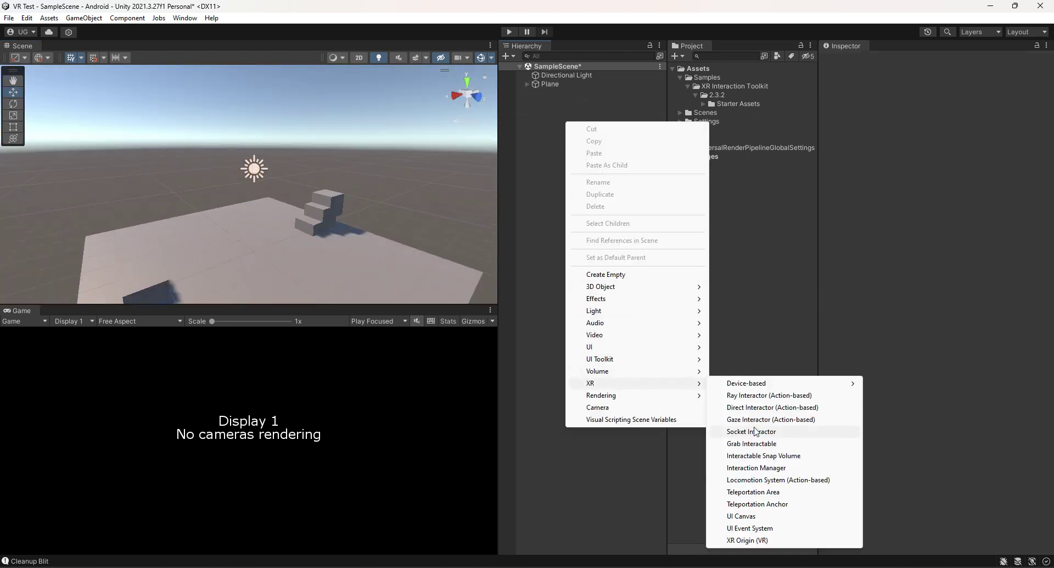
left_click(758, 540)
left_click(568, 114)
left_click(556, 100)
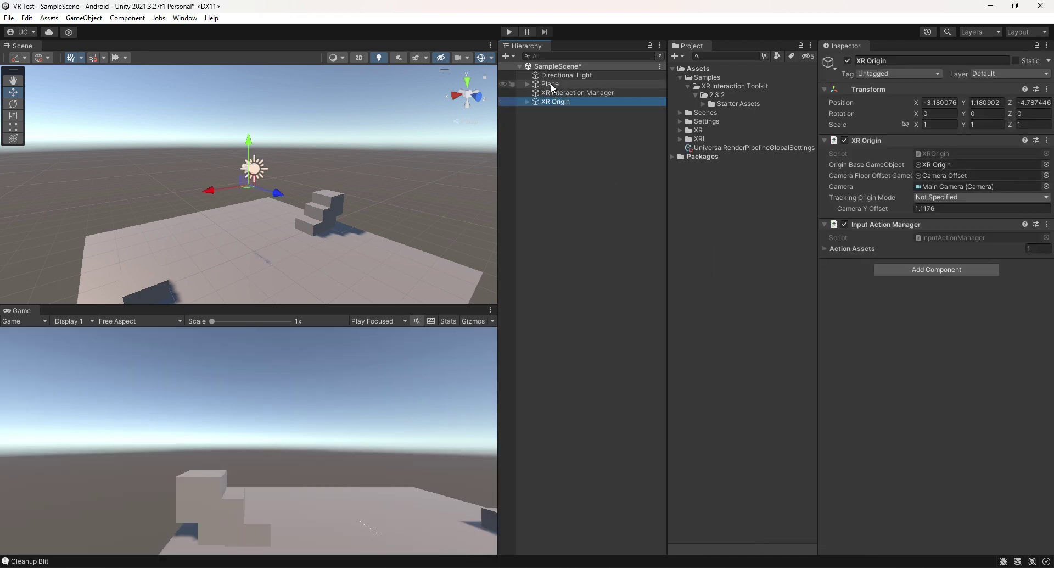
left_click(552, 84)
left_click(555, 101)
left_click_drag(357, 168, 235, 199, "alt")
- Reset XR Origin's Transform, set Tracking Origin Mode to Floor, and expand Camera Offset and Action Assets
right_click(884, 87)
left_click(894, 94)
left_click_drag(352, 219, 382, 246, "alt")
left_click_drag(358, 306, 358, 434)
left_click_drag(351, 341, 357, 275, "alt")
left_click(930, 198)
left_click(944, 234)
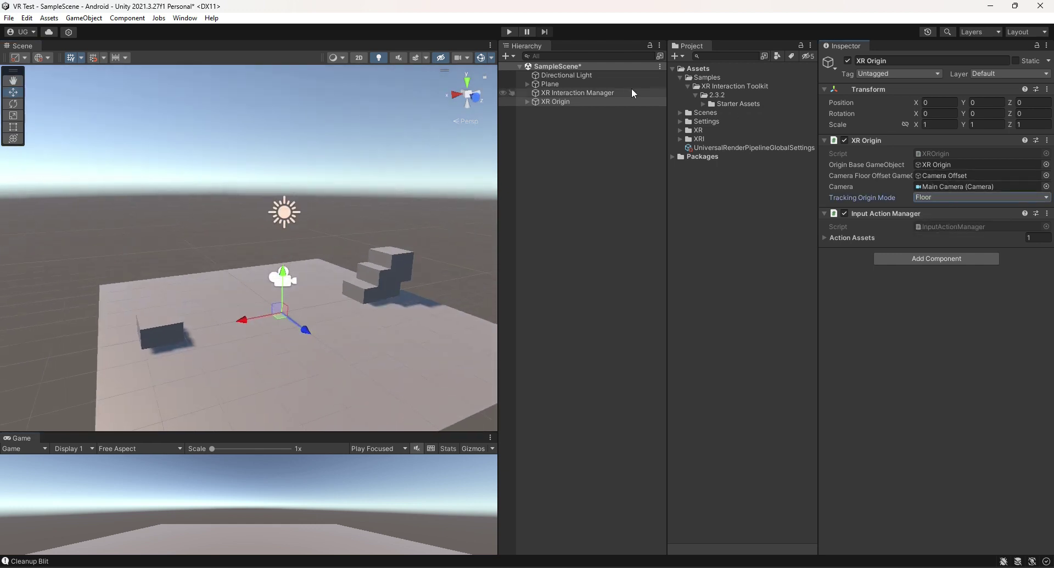
left_click(525, 103)
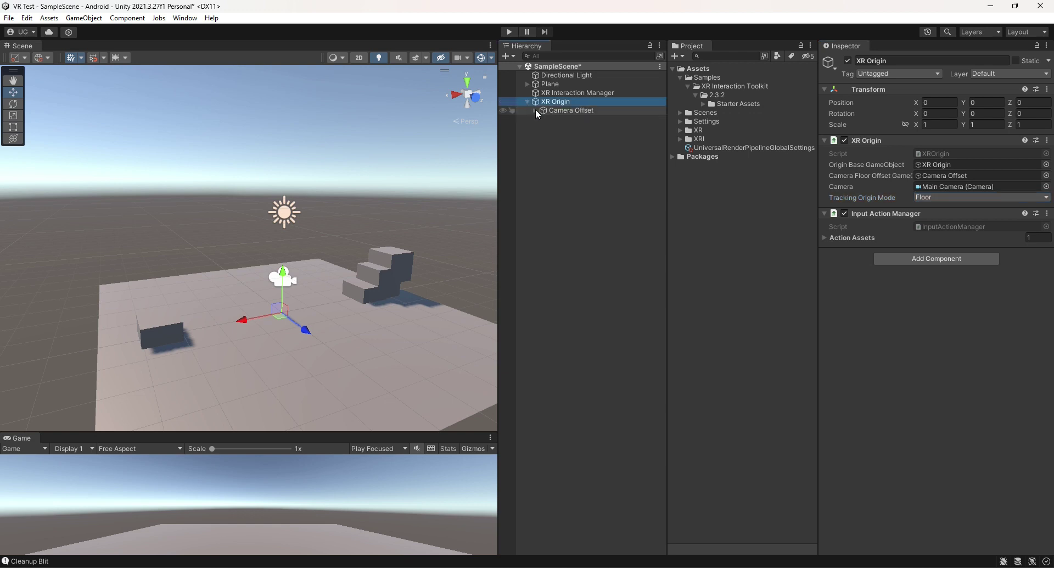
left_click(535, 110)
left_click(824, 238)
- Apply the XRI Default Left Controller preset to the left hand controller
left_click(936, 251)
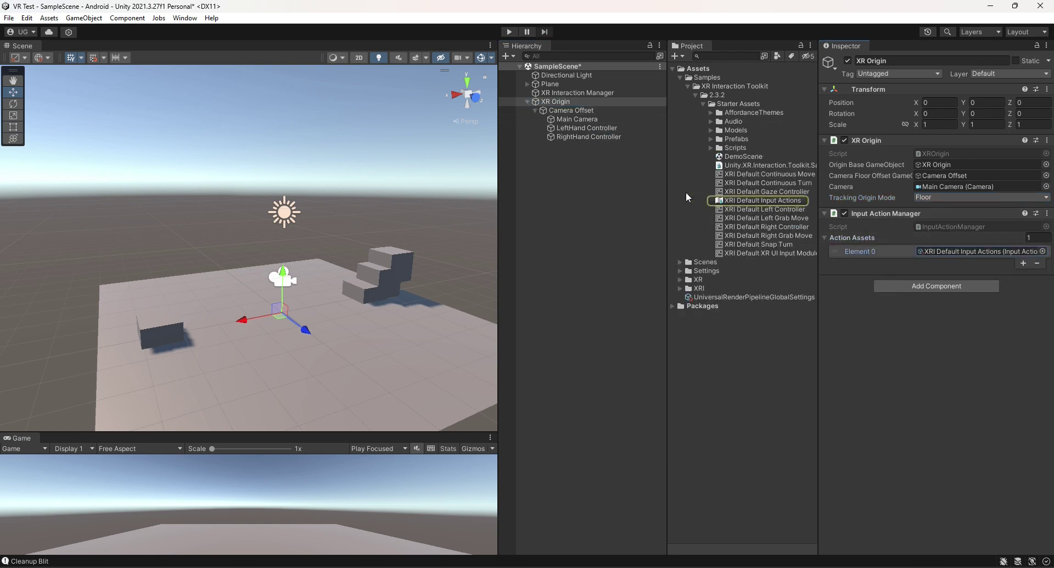
left_click(578, 128)
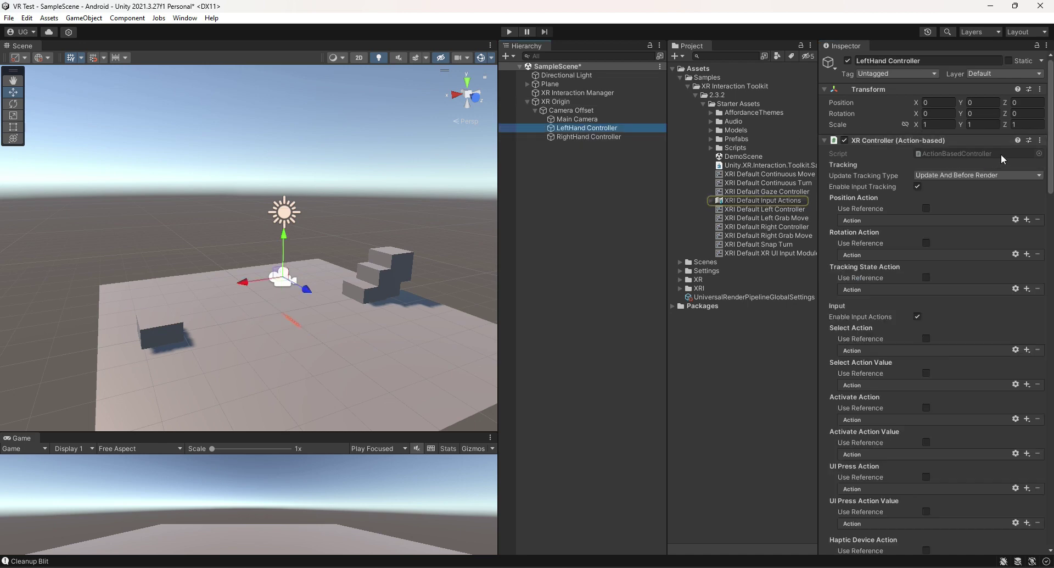
left_click(1029, 141)
double_click(1017, 175)
- Apply the XRI Default Right Controller preset to the right hand controller, then select both controllers
left_click(609, 136)
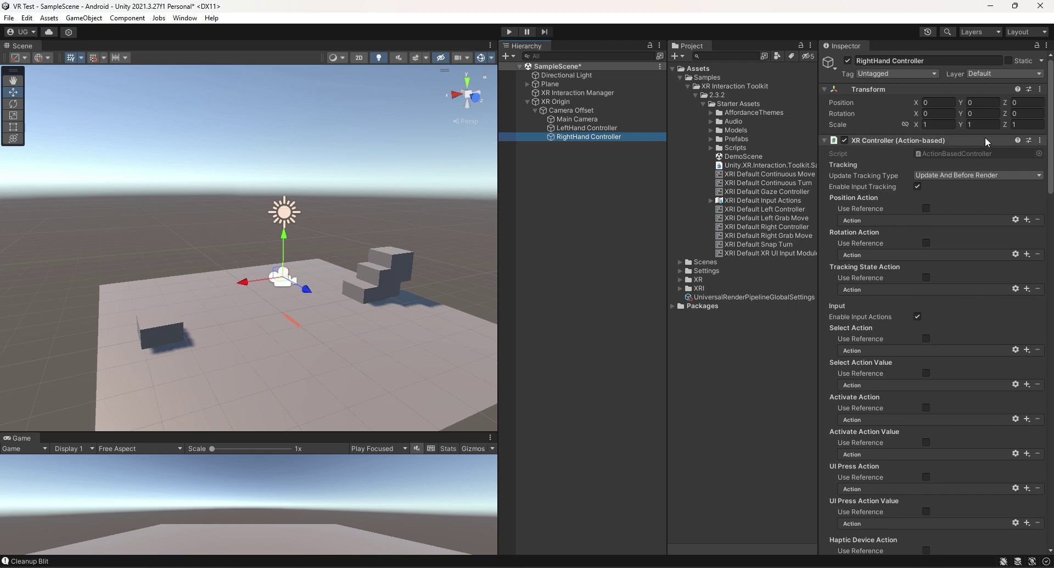
left_click(1029, 141)
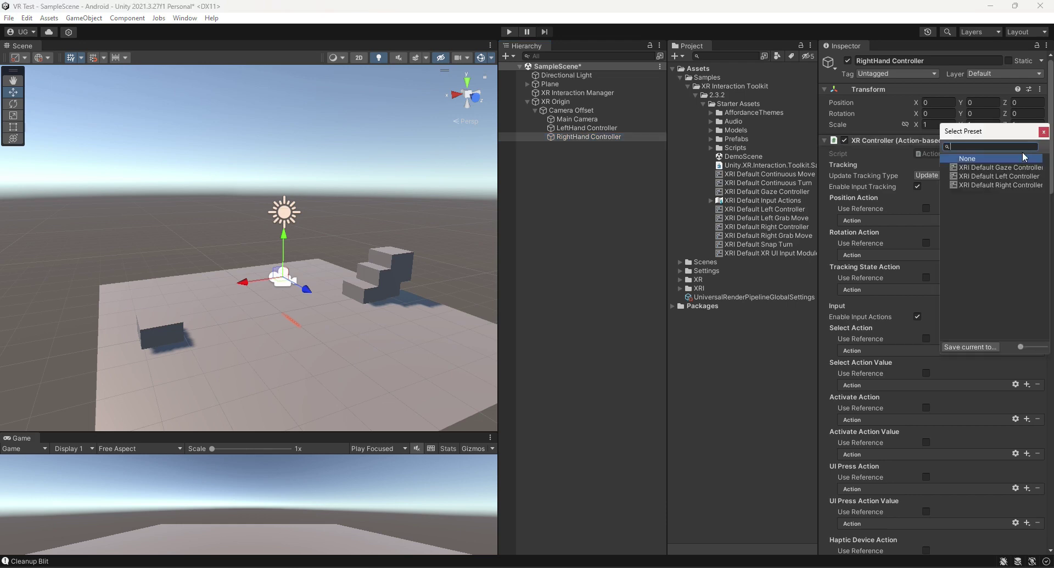
double_click(991, 185)
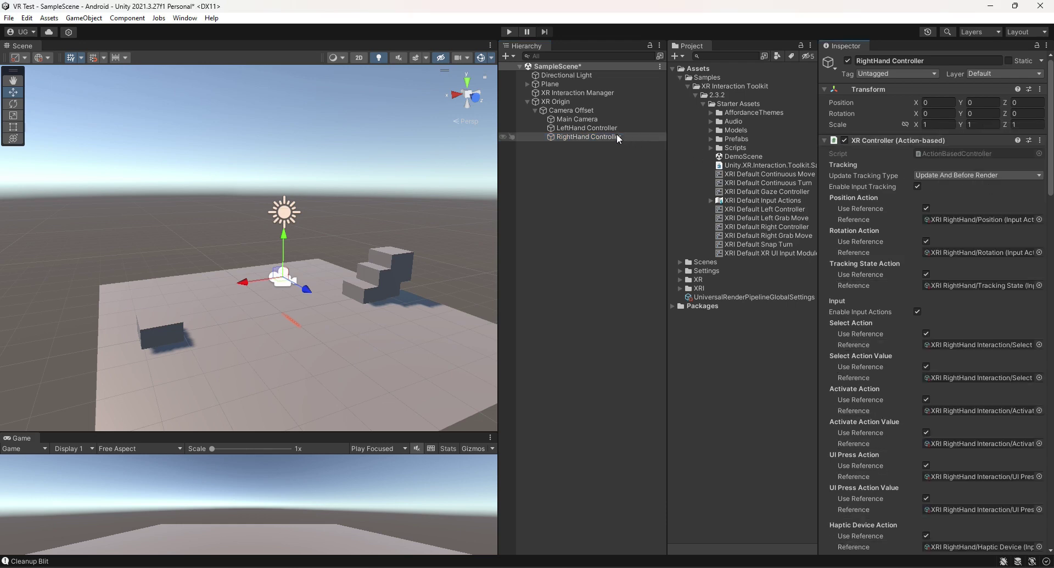
left_click(587, 128)
left_click(583, 135)
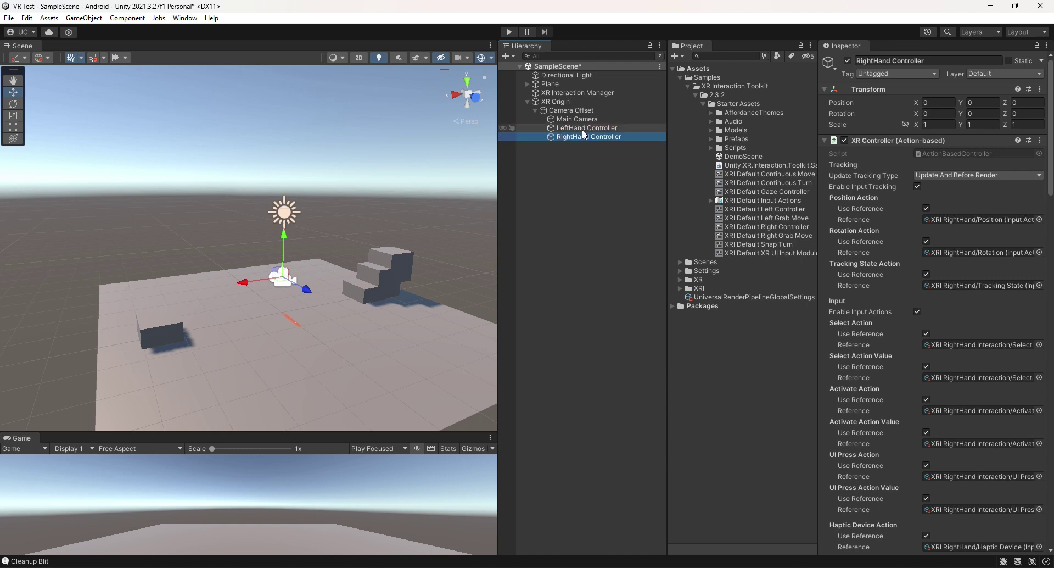
left_click(584, 128)
left_click(584, 136, "ctrl")
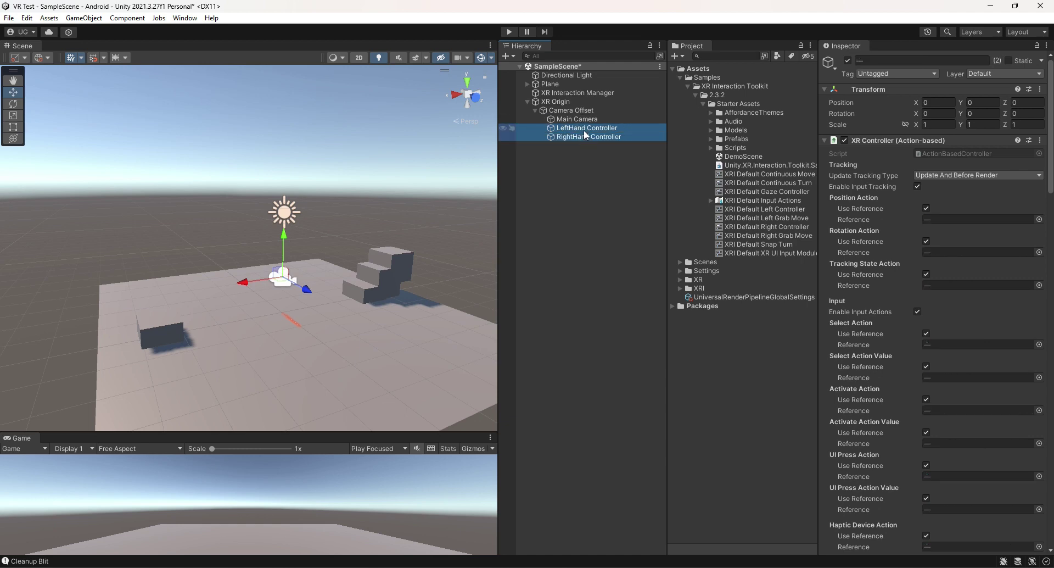
- Add a child Cube under the hand controllers and set its X scale to .3
right_click(584, 134)
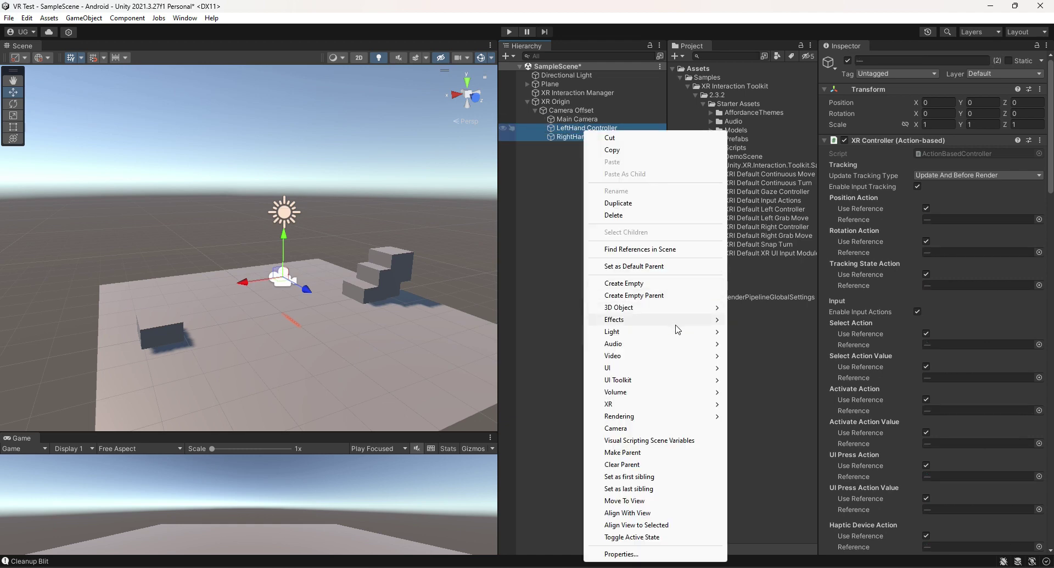
mouse_move(690, 312)
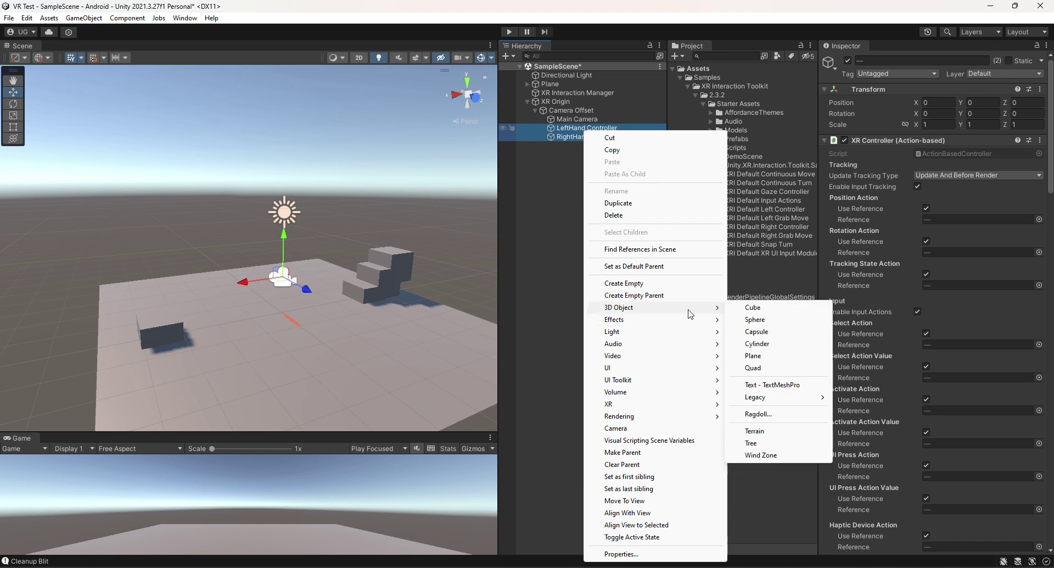
left_click(753, 308)
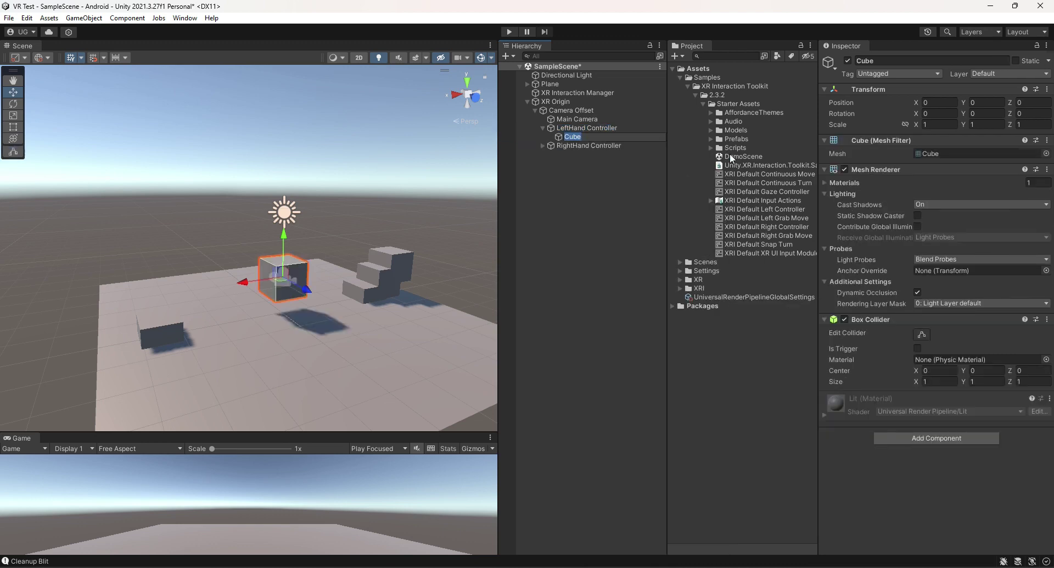
left_click(940, 132)
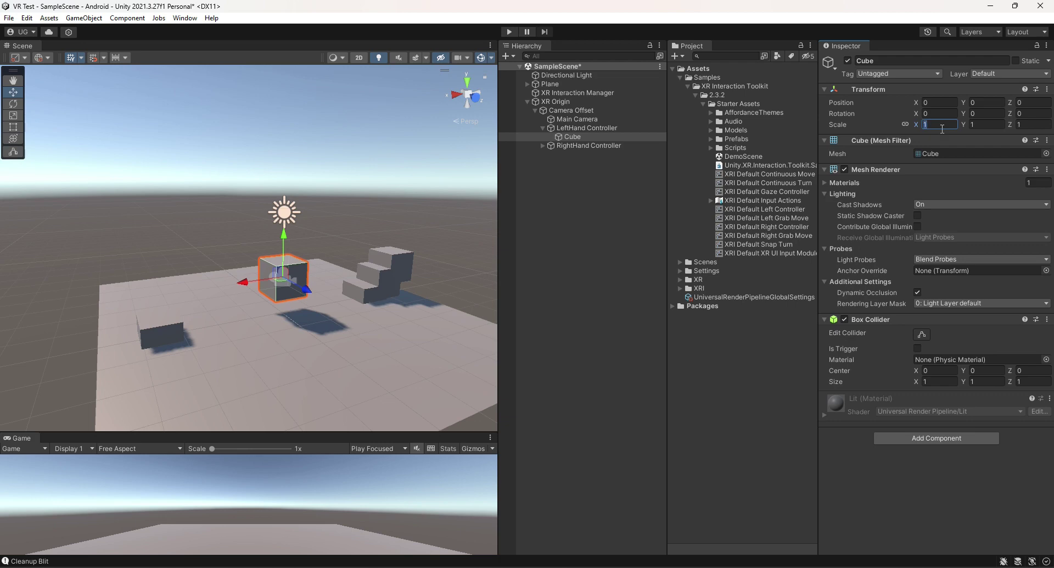
type(".3")
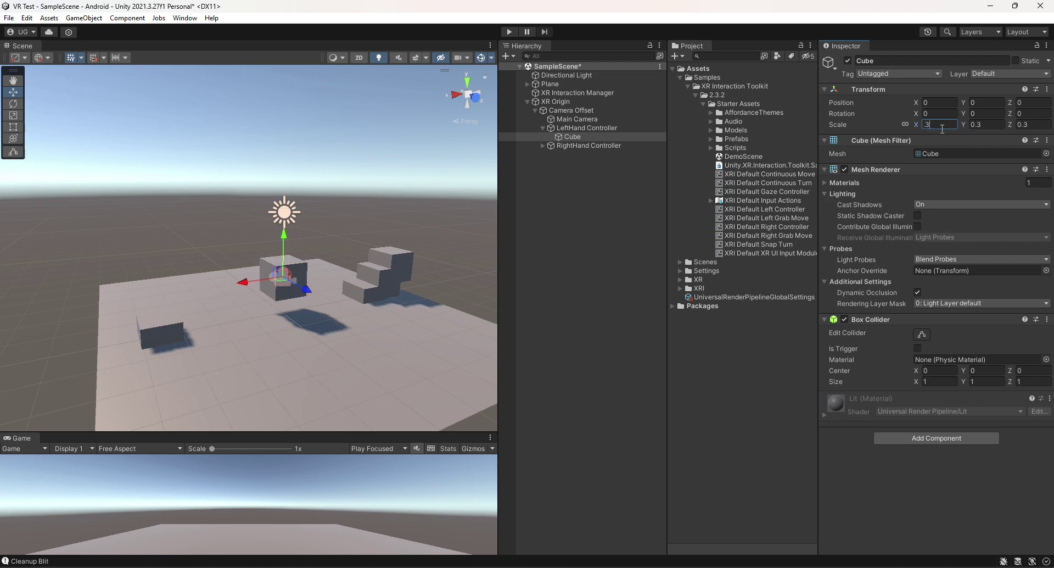
- Scale the right-hand controller's cube to 0.3 with linked proportions
left_click(579, 130)
double_click(576, 135)
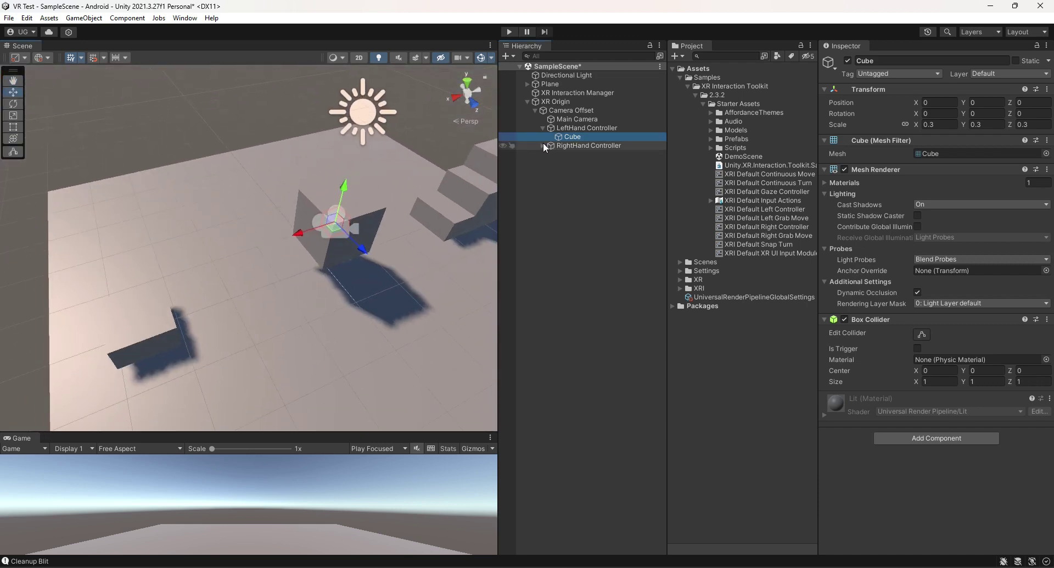
left_click(542, 146)
left_click(576, 154)
left_click(948, 126)
left_click(905, 124)
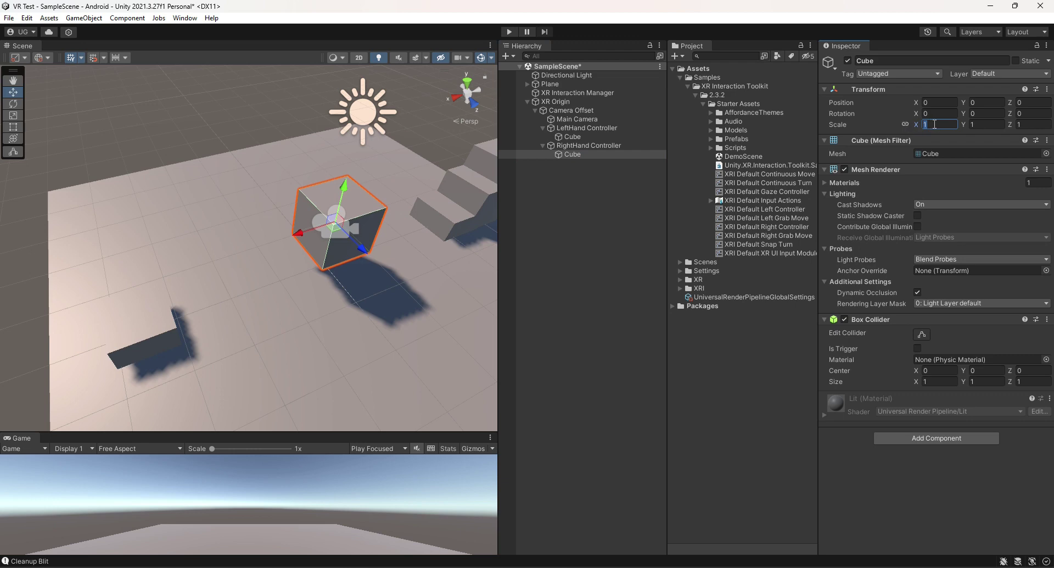
type("0.3")
key("Return")
scroll(436, 169, "up", 3)
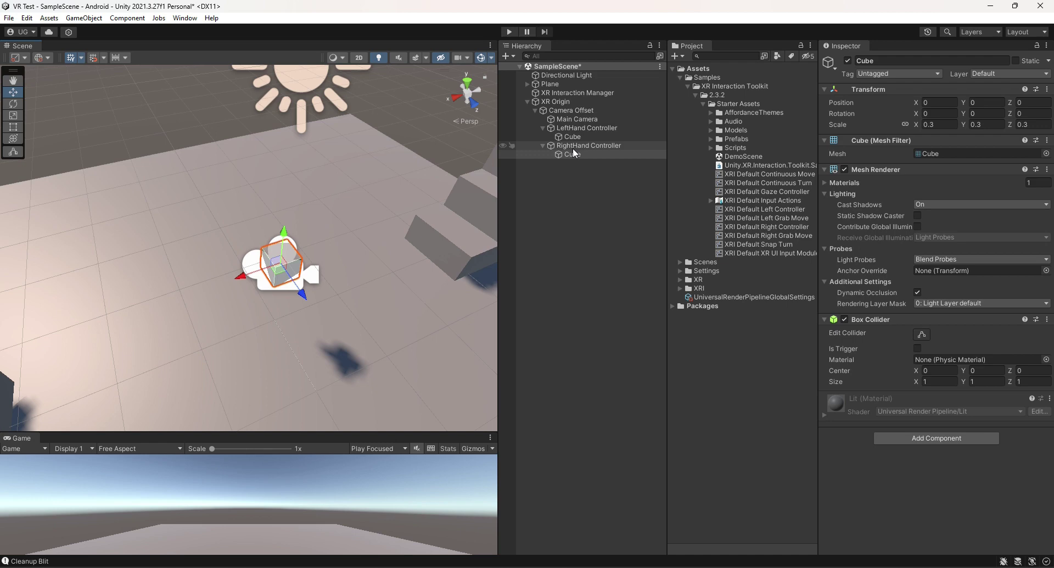
- Inspect both controllers, trial-move the right-hand cube sideways, and undo the move
left_click(572, 147)
left_click(574, 127)
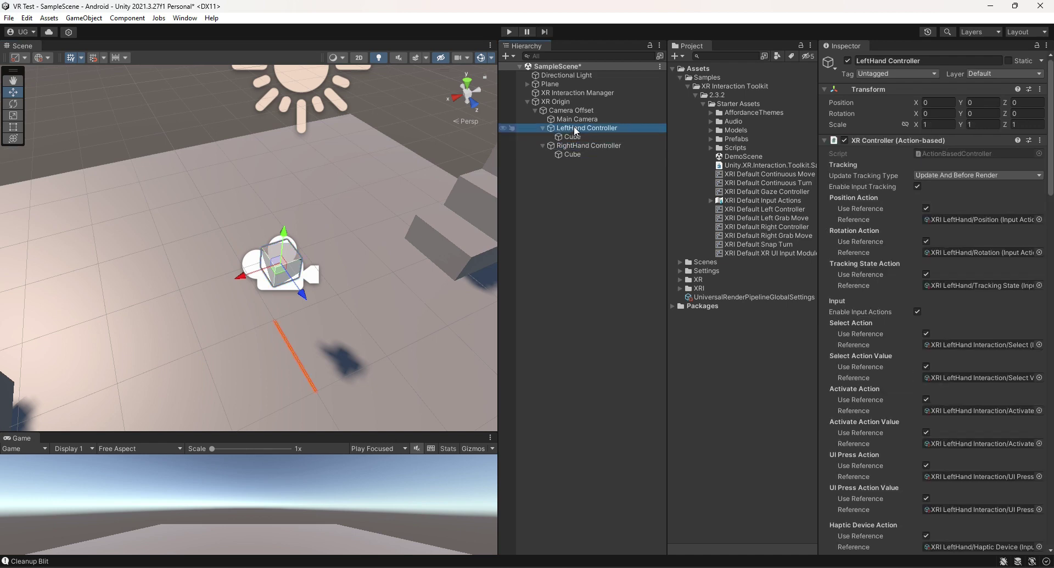
left_click(572, 145)
left_click(572, 154)
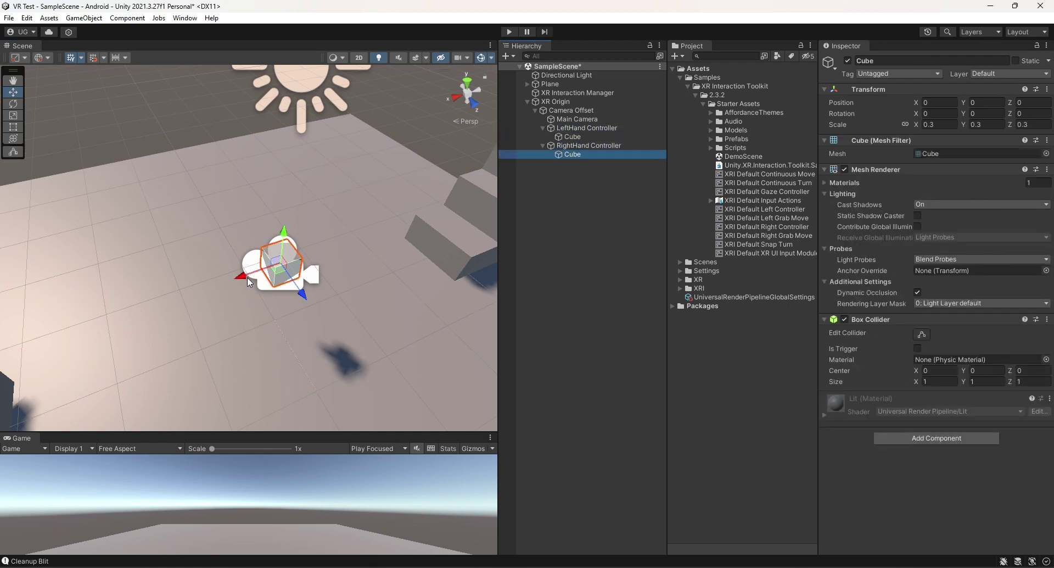
left_click_drag(247, 276, 140, 310)
right_click_drag(141, 310, 235, 305)
key("ctrl+z")
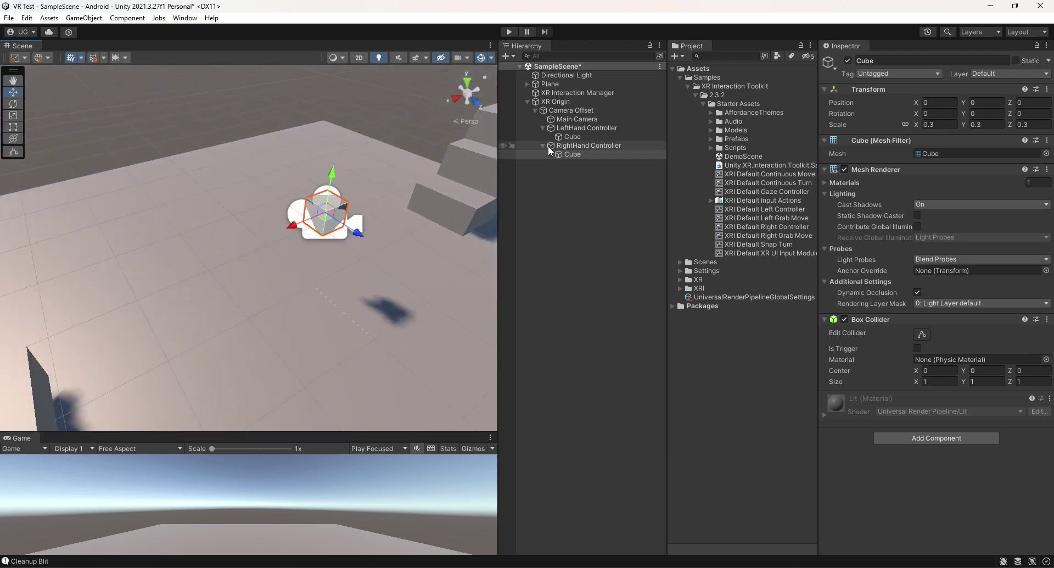
- Collapse the XR Origin hierarchy and save the scene with Ctrl+S
left_click(543, 146)
left_click(543, 128)
left_click(535, 110)
left_click(528, 101)
key("ctrl+s")
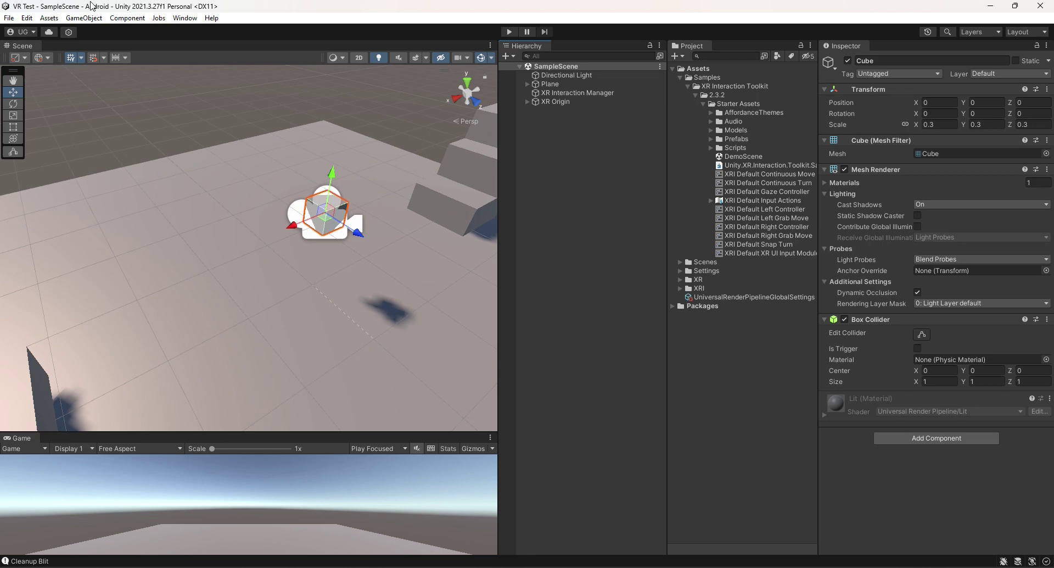
- In Build Settings, refresh devices, choose Oculus Quest 3 as Run Device, and Build And Run to Desktop
left_click(9, 18)
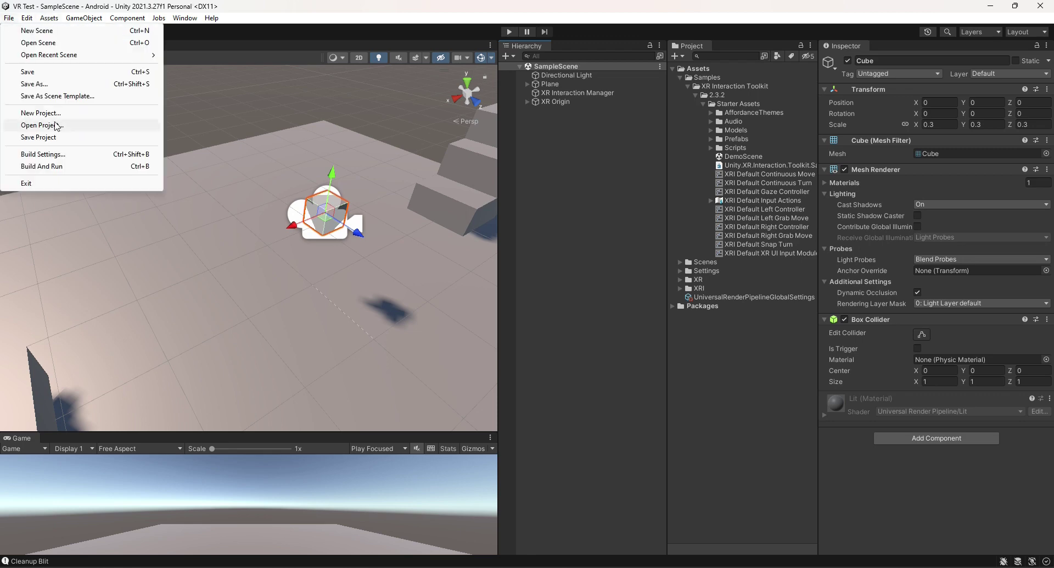
left_click(44, 154)
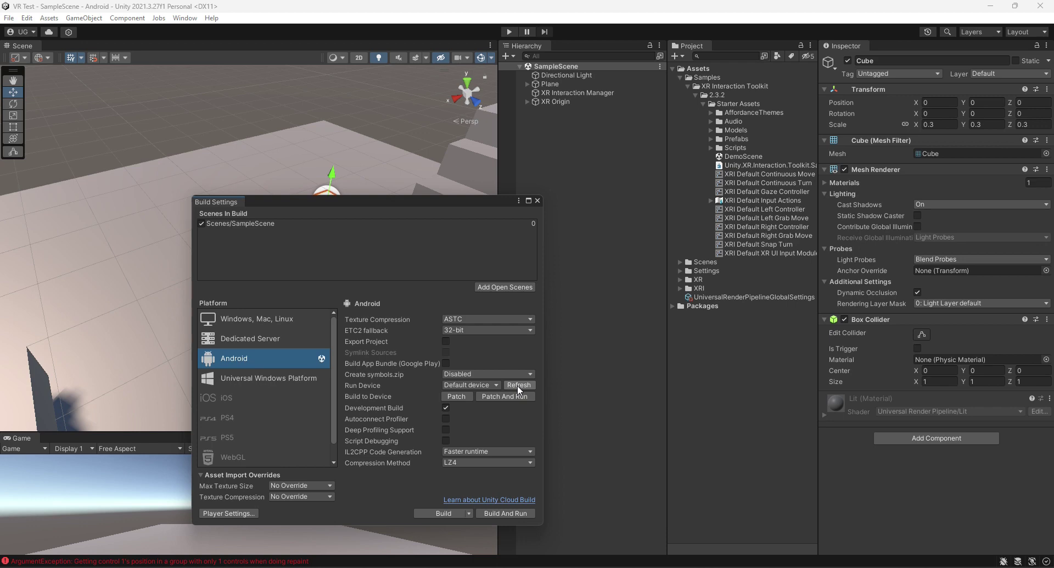
left_click(496, 385)
left_click(495, 385)
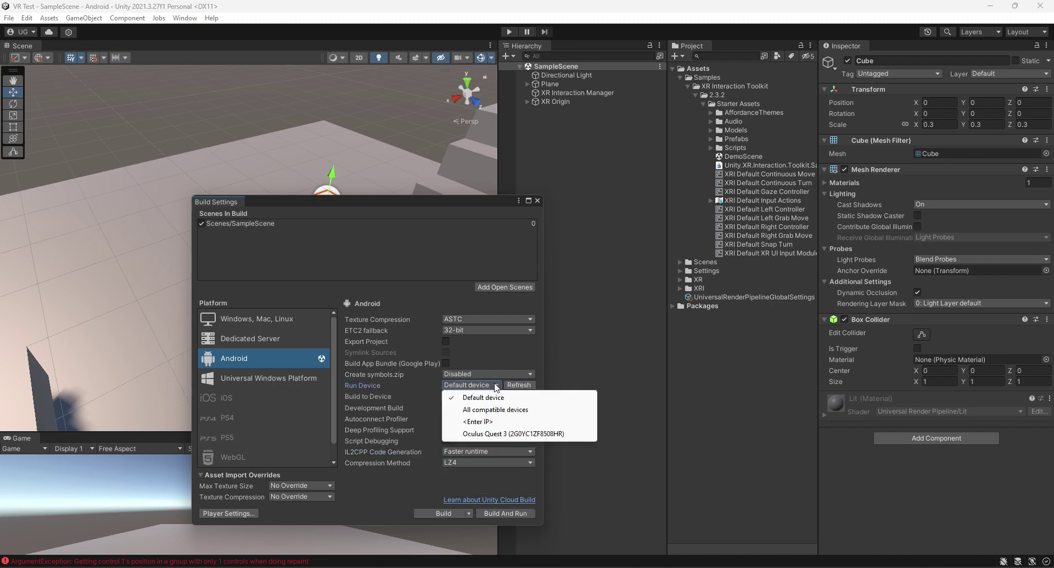
left_click(488, 433)
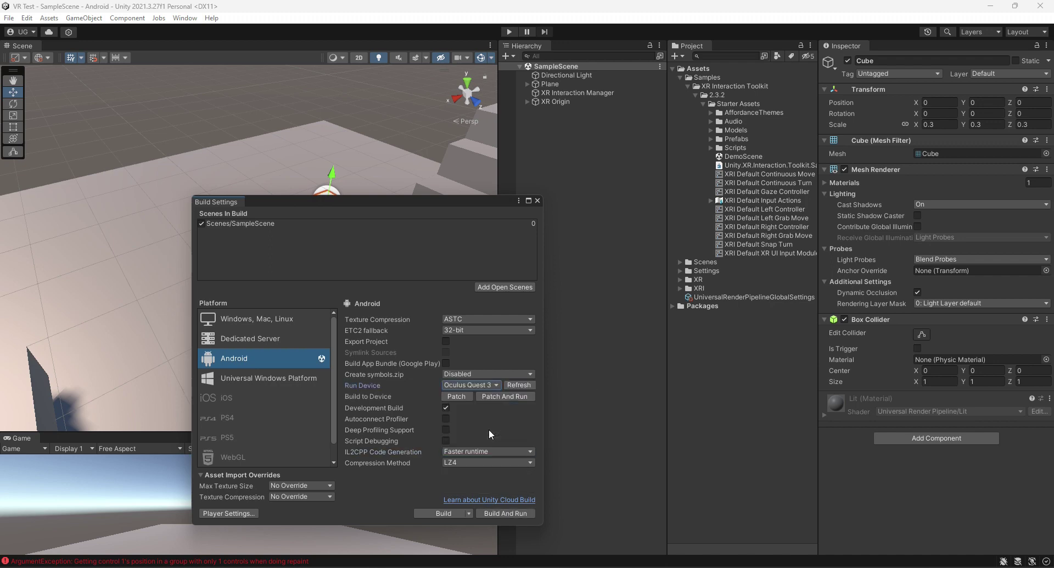
left_click(496, 513)
left_click(42, 132)
- Save the APK as 'vrapk' to start building and deploying to the Quest 3
left_click(122, 229)
type("vra")
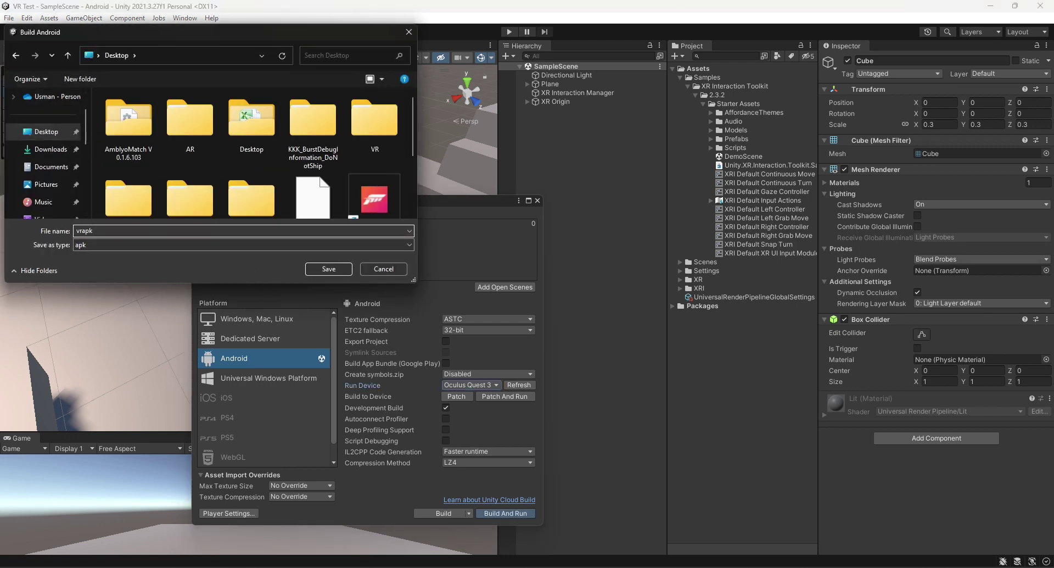
type("pk")
left_click(333, 271)
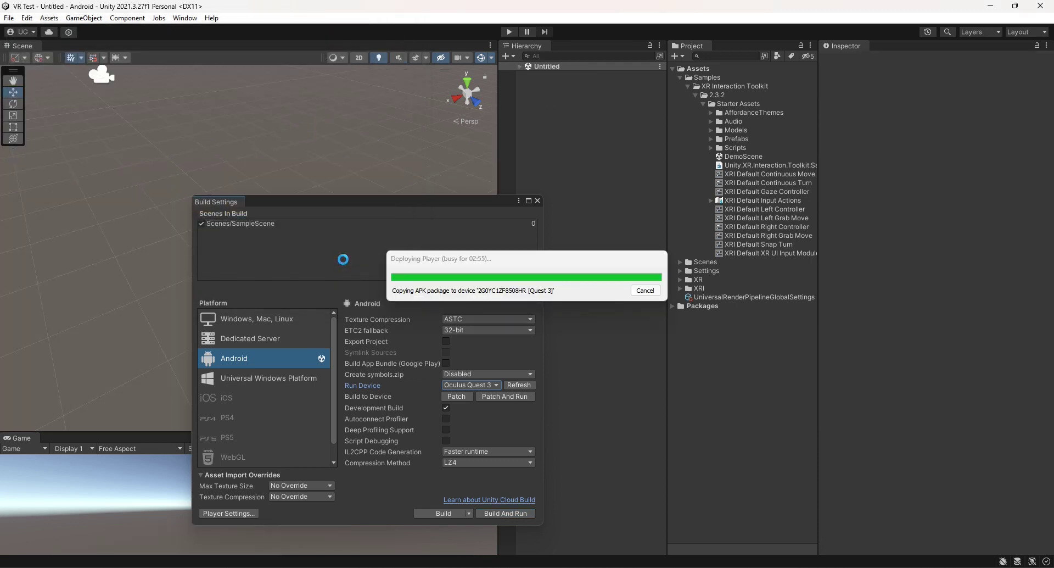